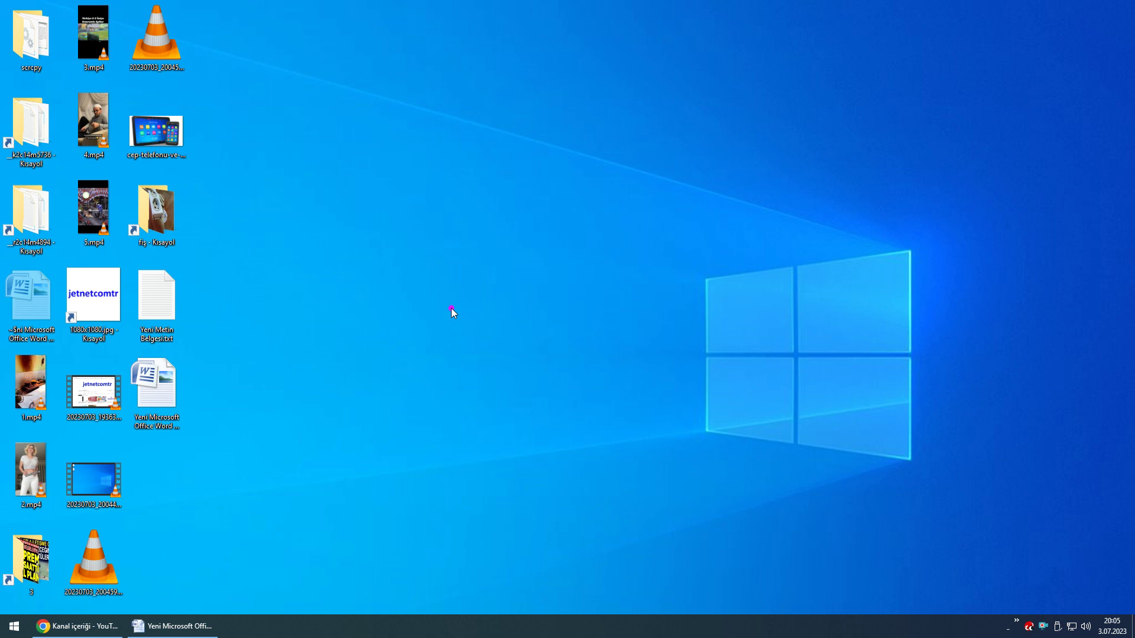
- Open a File Explorer window and go to the Desktop folder
{"action": "right_click", "coordinate": [309, 237]}
{"action": "left_click", "coordinate": [376, 274]}
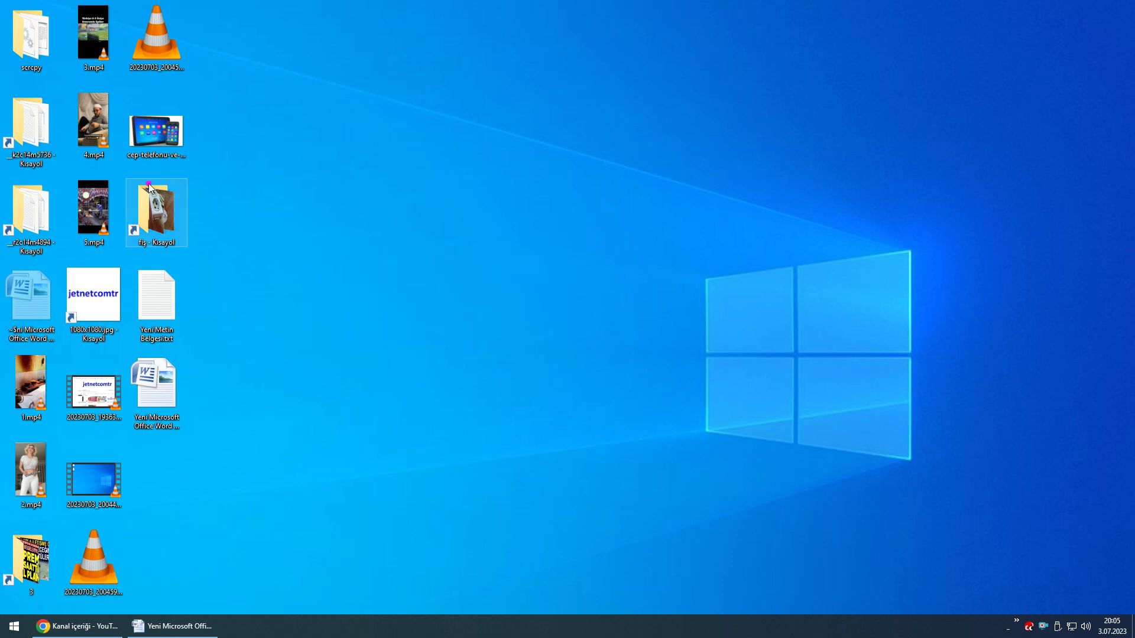
{"action": "key", "text": "super+e"}
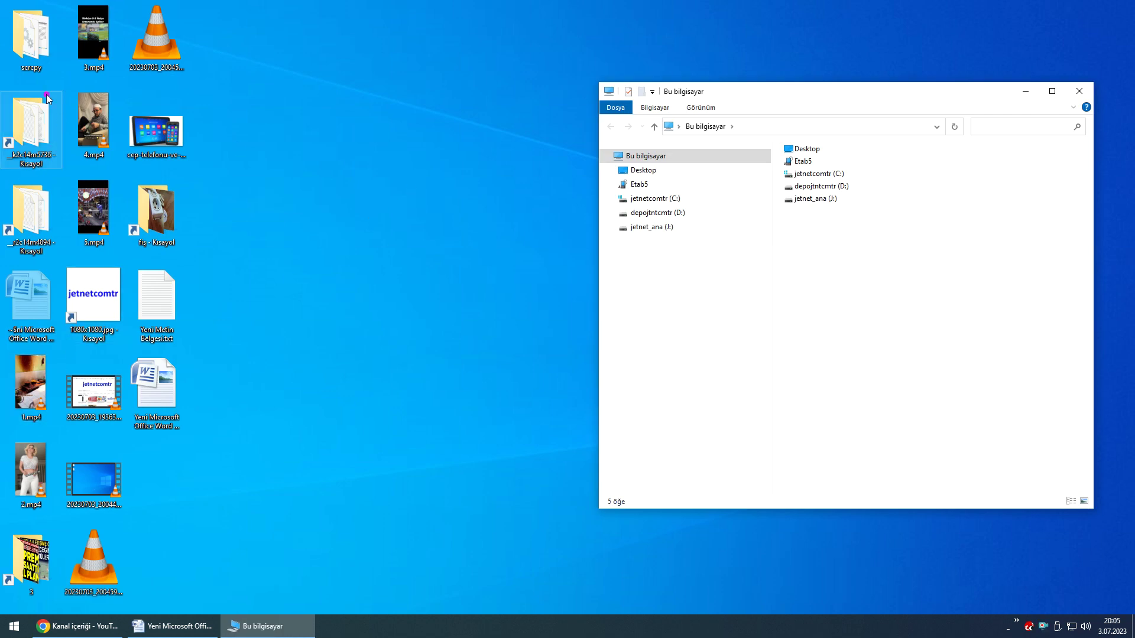
{"action": "left_click", "coordinate": [645, 171]}
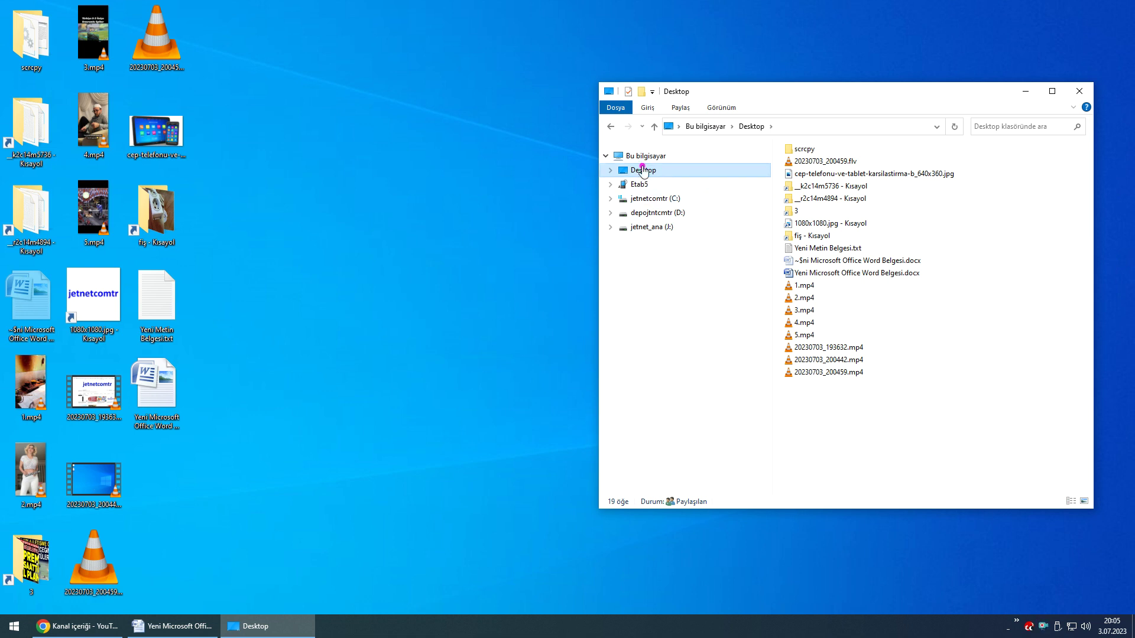
{"action": "right_click", "coordinate": [830, 411]}
{"action": "mouse_move", "coordinate": [870, 437]}
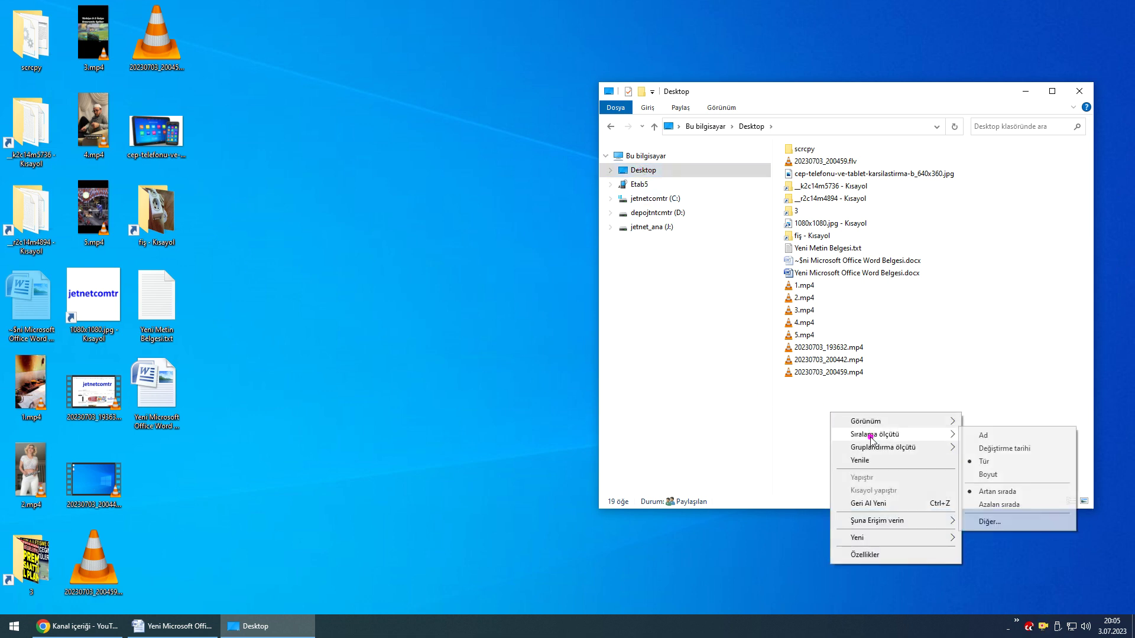
{"action": "left_click", "coordinate": [827, 137]}
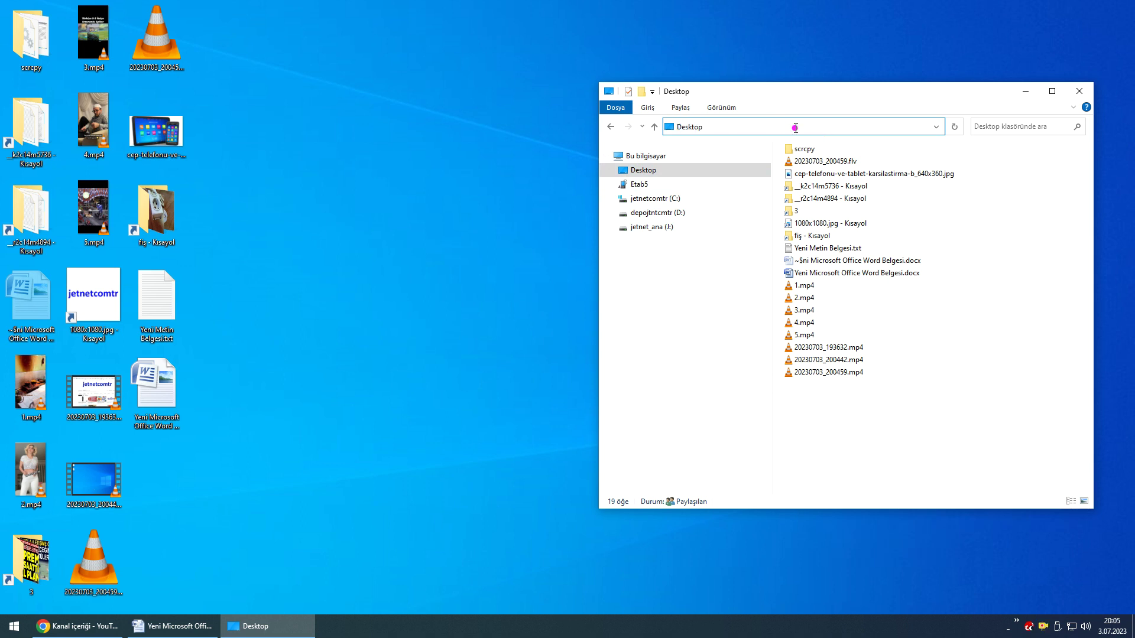
{"action": "left_click", "coordinate": [841, 431]}
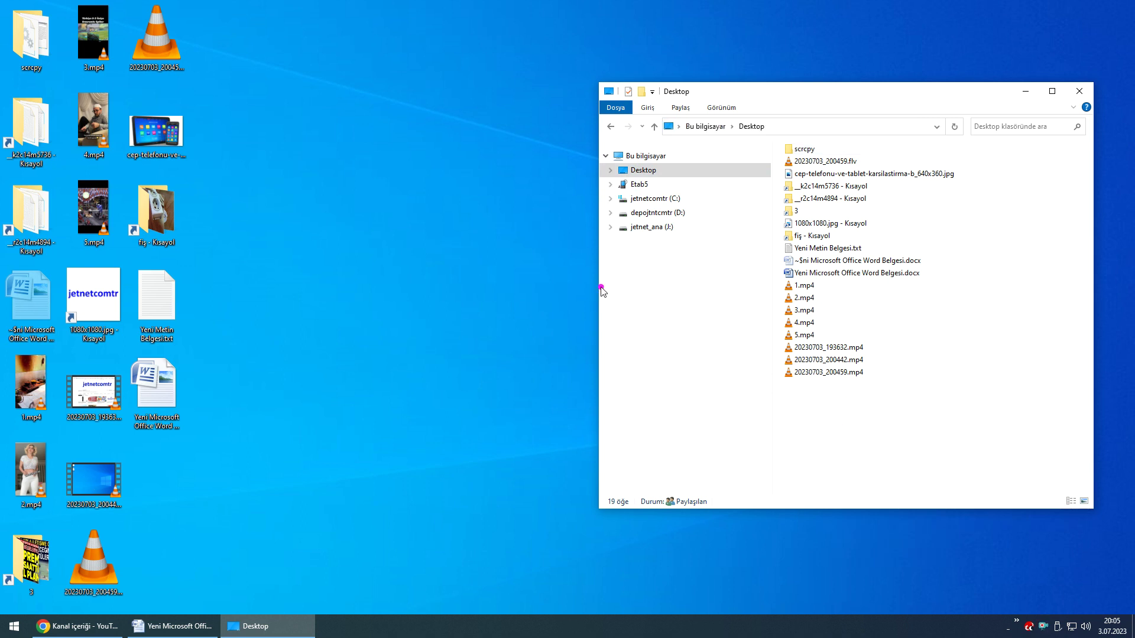
- Narrow the File Explorer window and create a new folder in the Desktop folder
{"action": "mouse_move", "coordinate": [600, 286]}
{"action": "left_mouse_down"}
{"action": "mouse_move", "coordinate": [749, 284]}
{"action": "mouse_move", "coordinate": [711, 284]}
{"action": "left_mouse_up"}
{"action": "left_click", "coordinate": [839, 381]}
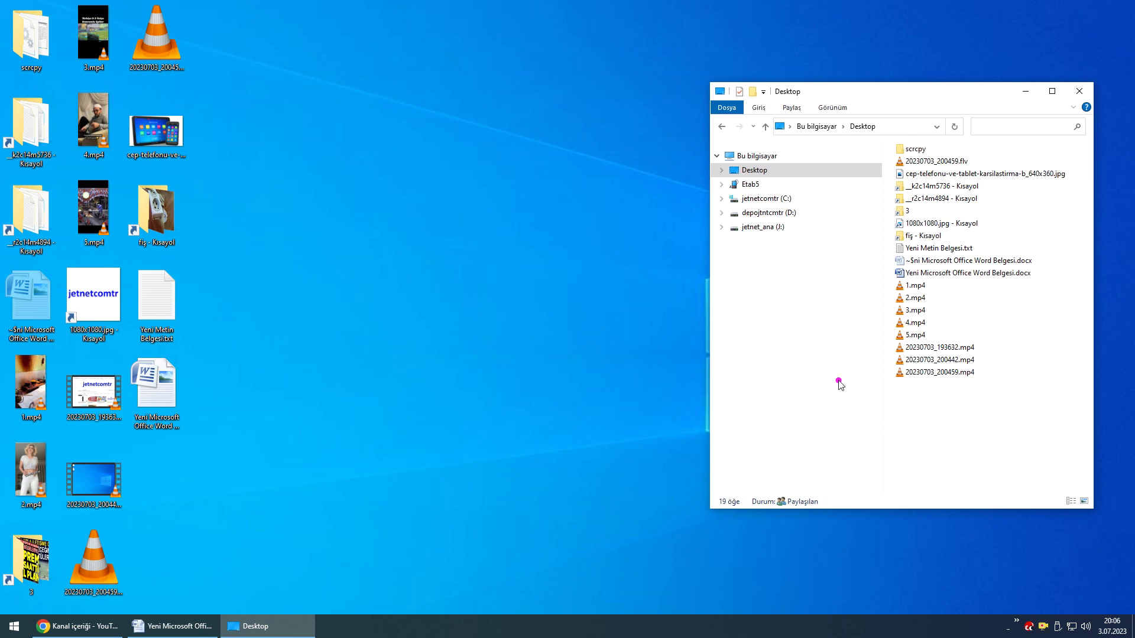
{"action": "right_click", "coordinate": [927, 407]}
{"action": "mouse_move", "coordinate": [963, 417]}
{"action": "mouse_move", "coordinate": [981, 533]}
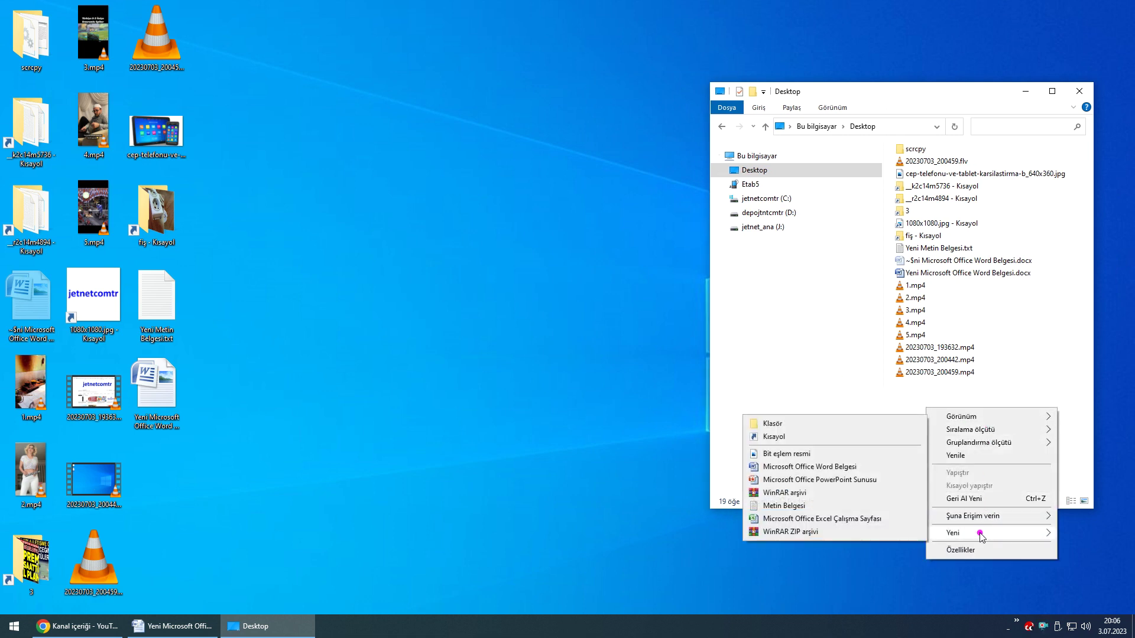
{"action": "left_click", "coordinate": [821, 423]}
{"action": "left_click", "coordinate": [962, 449]}
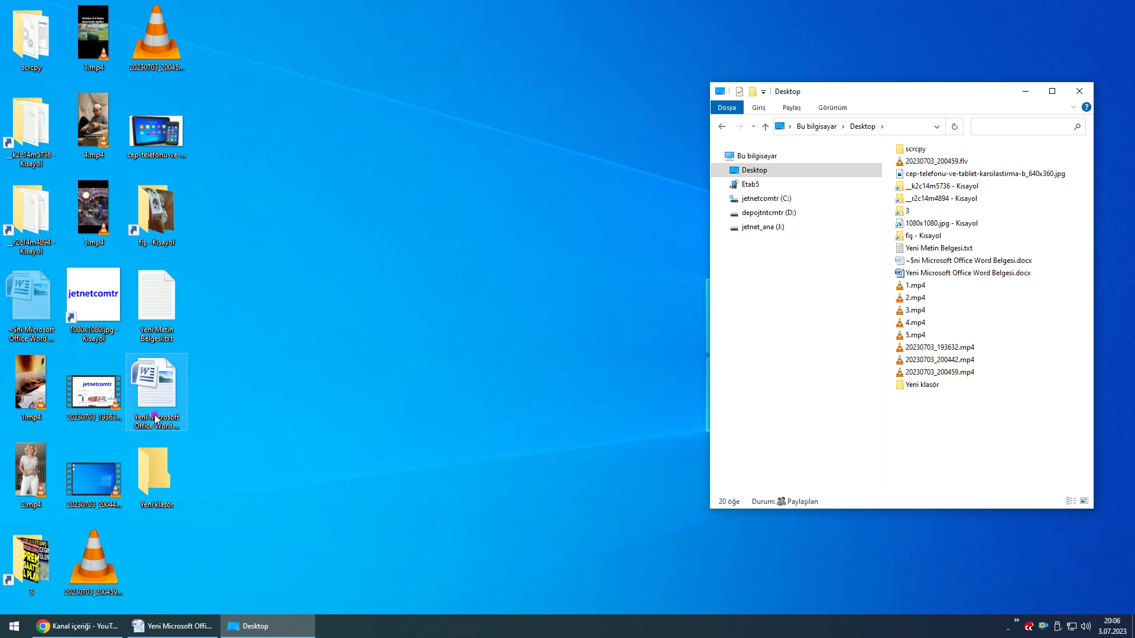
- Rename the new folder on the desktop as "topsecret çokgizli"
{"action": "left_click", "coordinate": [160, 462]}
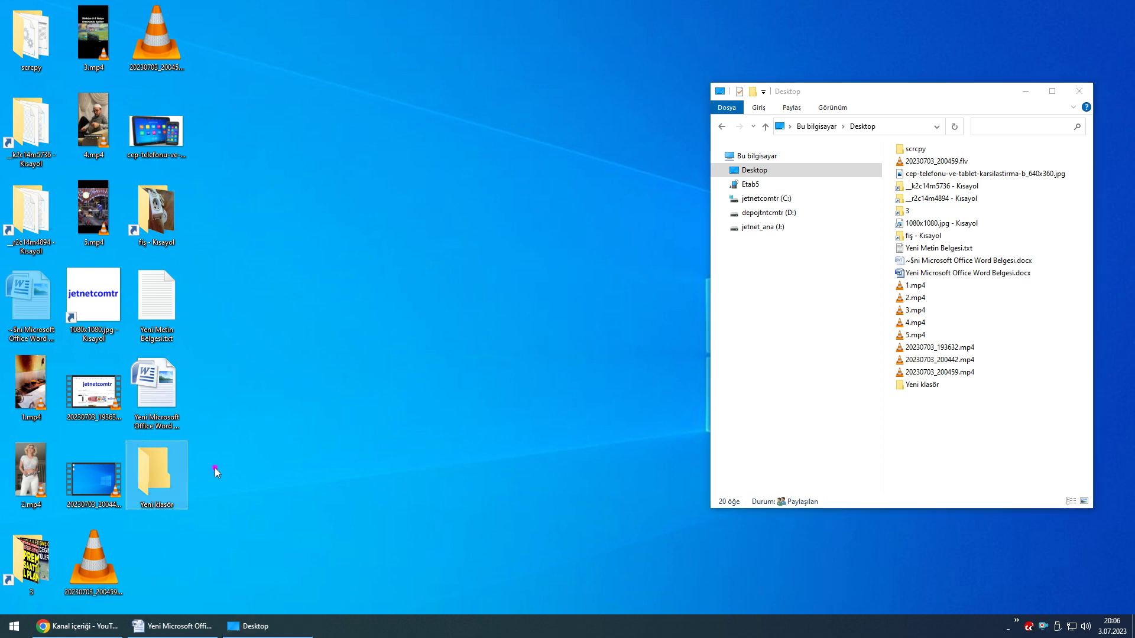
{"action": "key", "text": "F2"}
{"action": "type", "text": "top"}
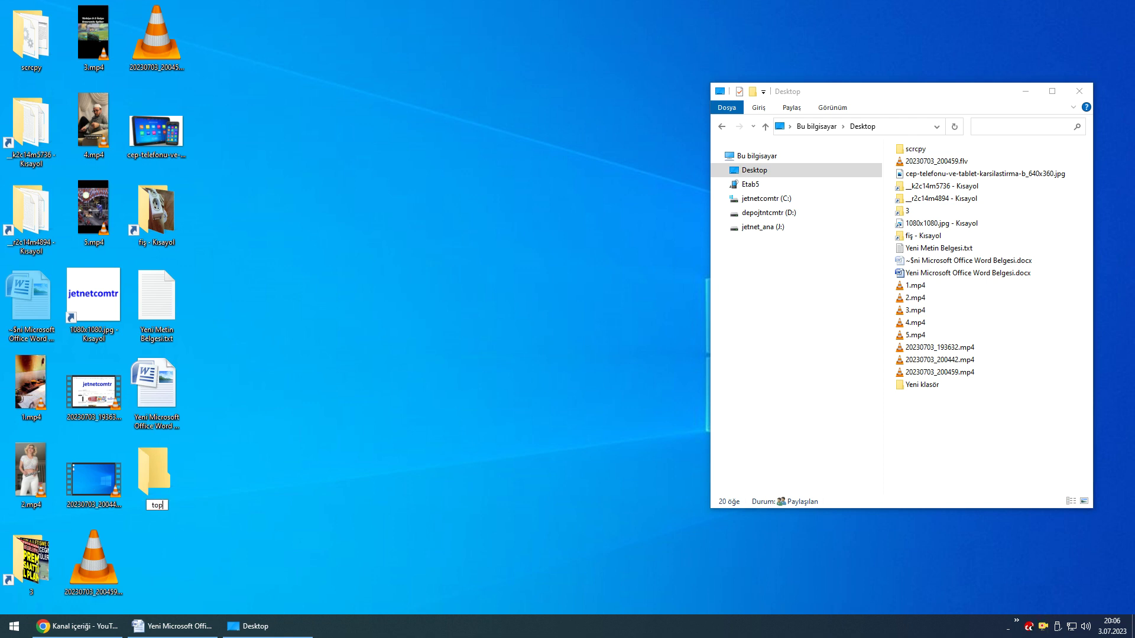
{"action": "type", "text": "secret çok"}
{"action": "key", "text": "BackSpace"}
{"action": "type", "text": "gizli"}
{"action": "key", "text": "Return"}
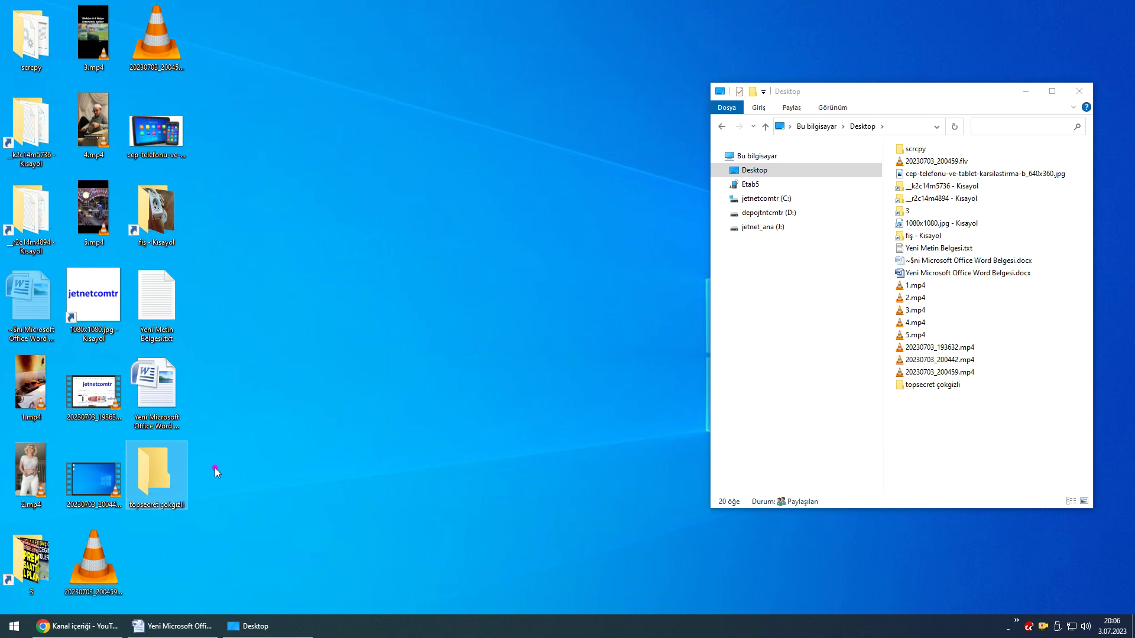
- Copy 2.mp4 from the desktop into the "topsecret çokgizli" folder
{"action": "left_click", "coordinate": [26, 465]}
{"action": "right_click", "coordinate": [25, 463]}
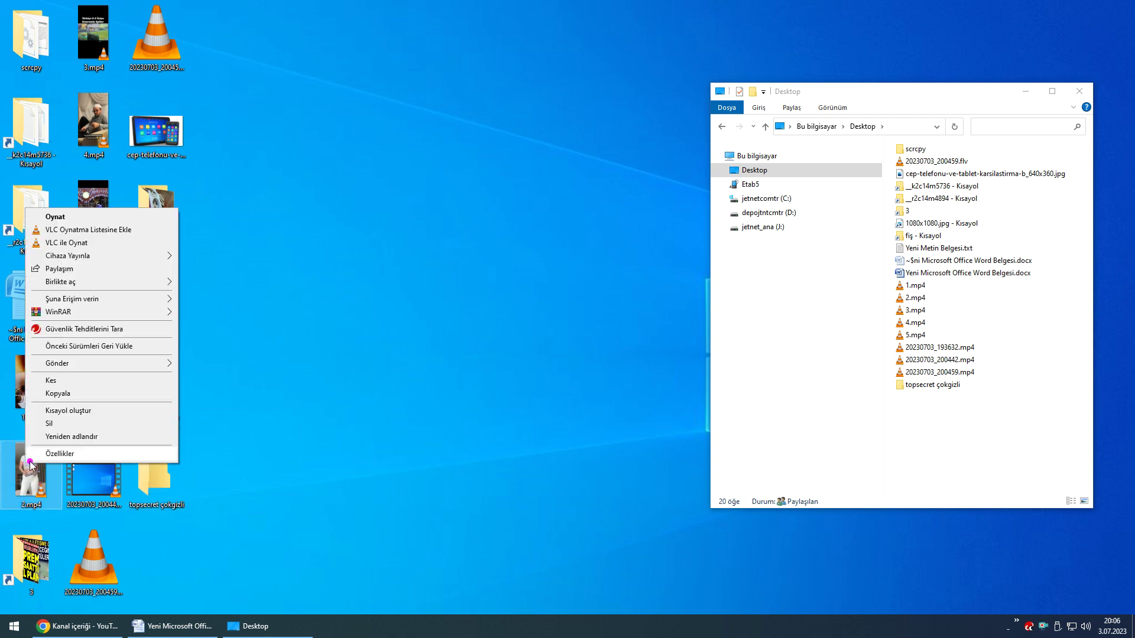
{"action": "left_click", "coordinate": [71, 397]}
{"action": "left_click", "coordinate": [154, 463]}
{"action": "right_click", "coordinate": [154, 463]}
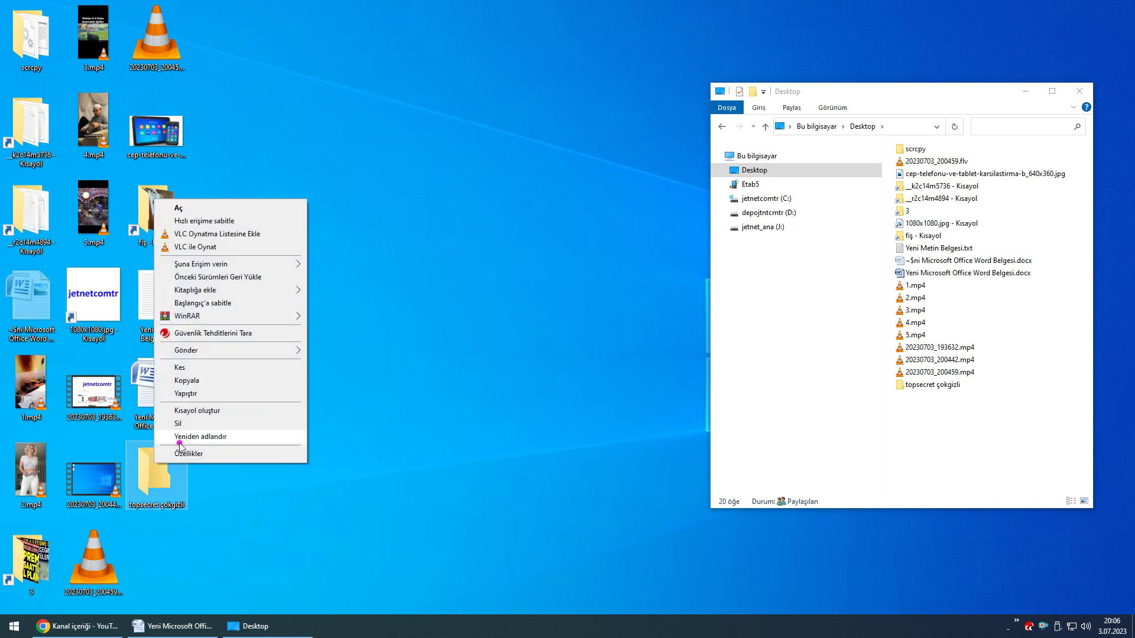
{"action": "left_click", "coordinate": [212, 395]}
{"action": "left_click", "coordinate": [313, 443]}
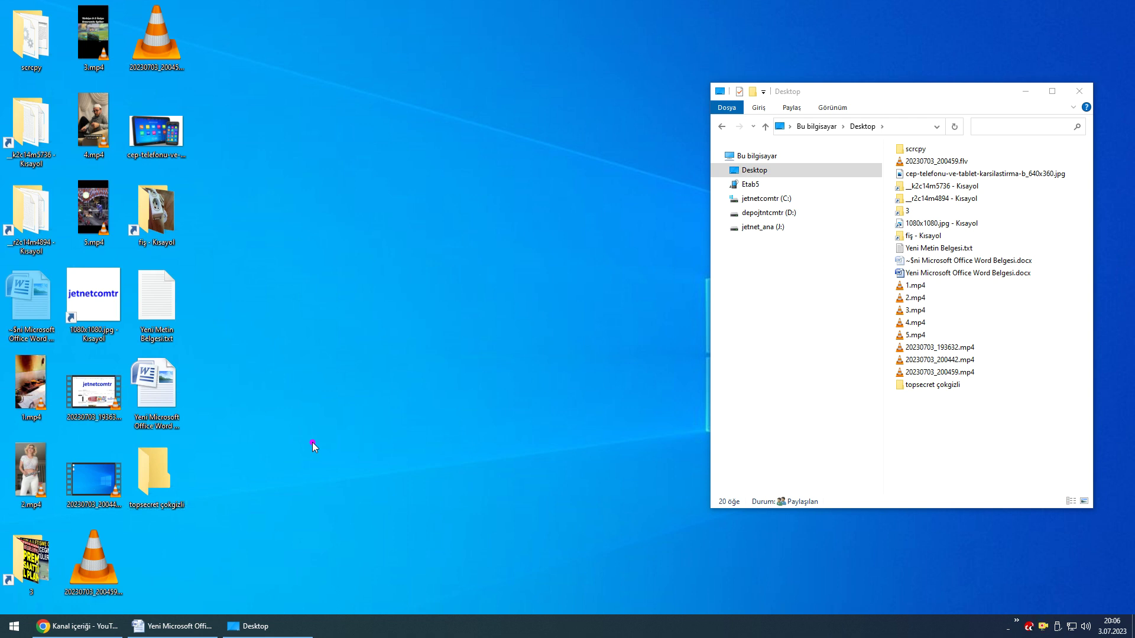
- Open a second, maximized File Explorer window and bring up the view settings of Klasör Seçenekleri
{"action": "key", "text": "super+e"}
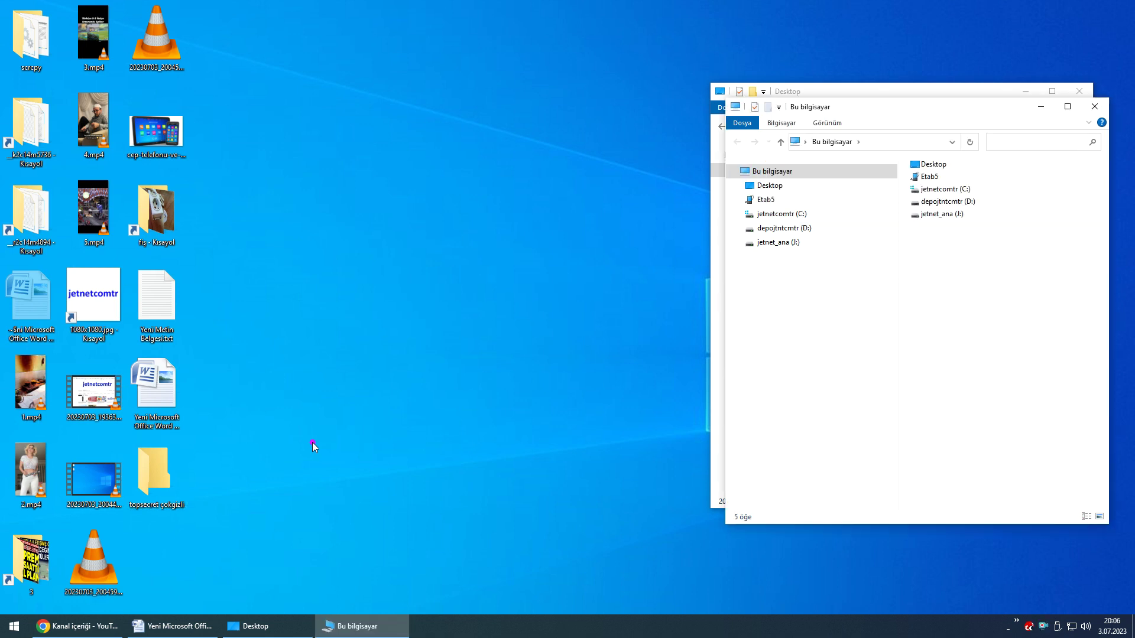
{"action": "left_click", "coordinate": [1067, 107]}
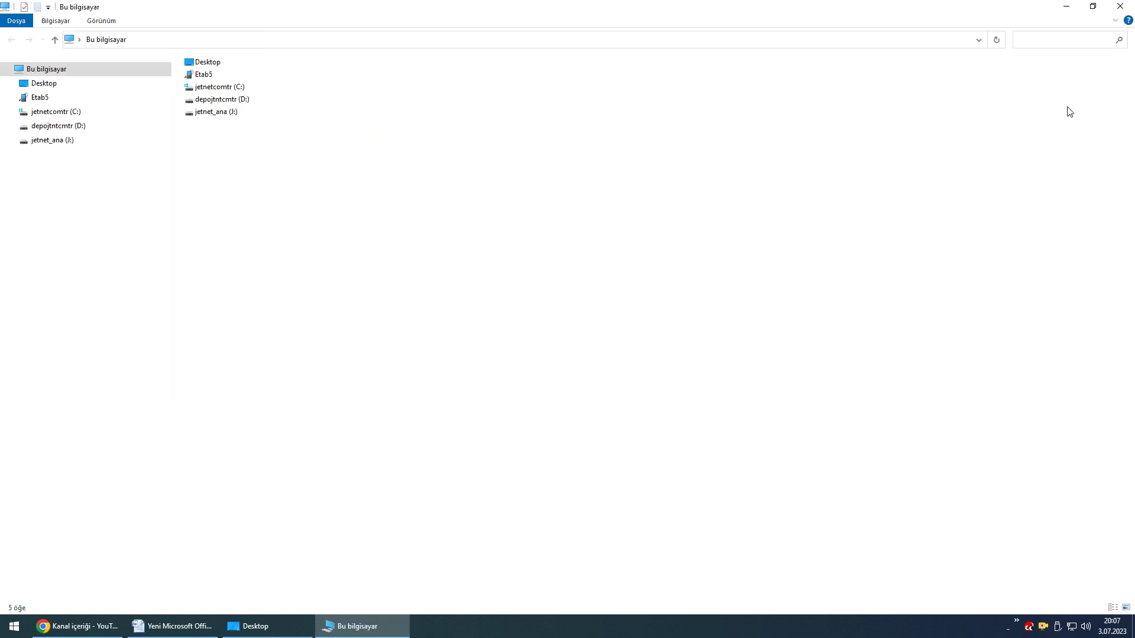
{"action": "left_click", "coordinate": [109, 23]}
{"action": "left_click", "coordinate": [693, 66]}
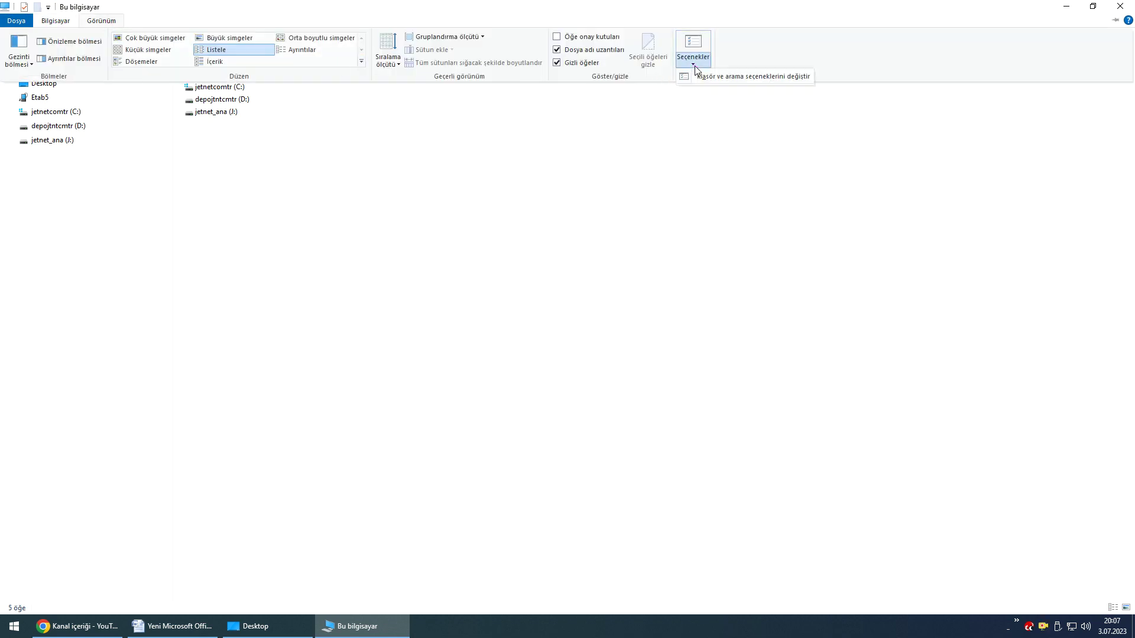
{"action": "left_click", "coordinate": [702, 76]}
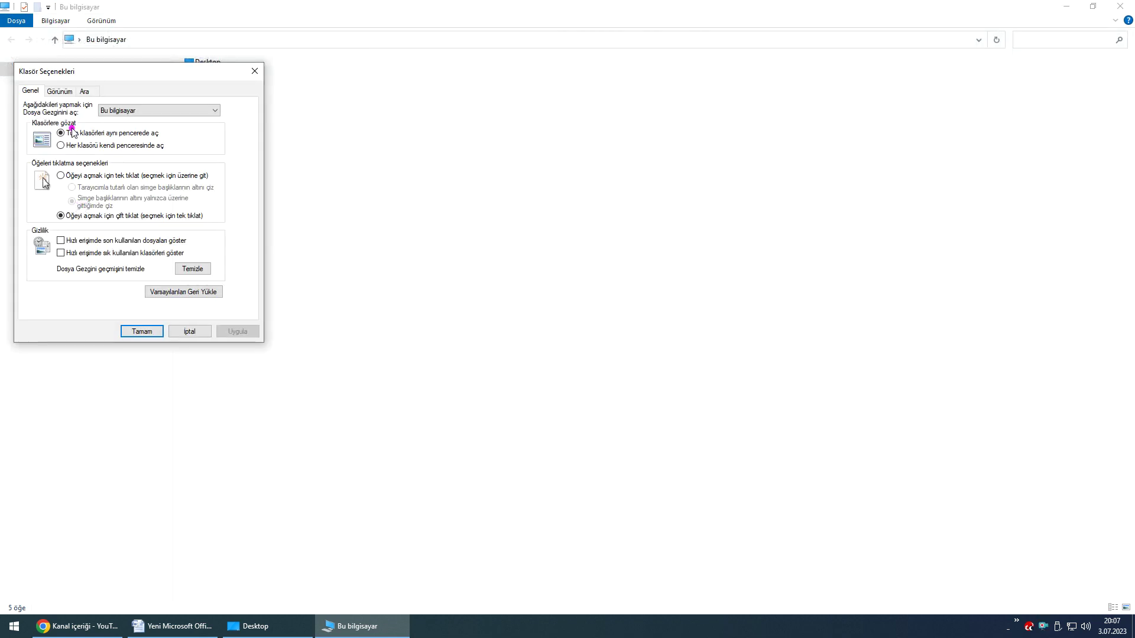
{"action": "left_click", "coordinate": [62, 92]}
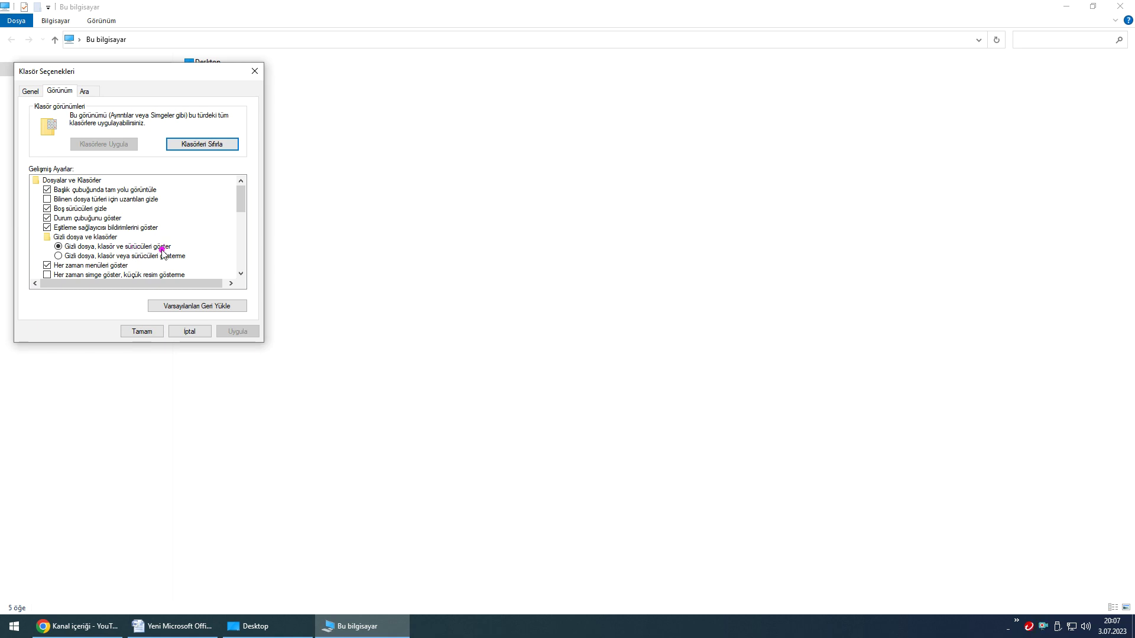
- Examine the advanced settings for hidden and protected files, cancel the folder options and close the maximized window
{"action": "scroll", "coordinate": [243, 253], "scroll_direction": "down", "scroll_amount": 3}
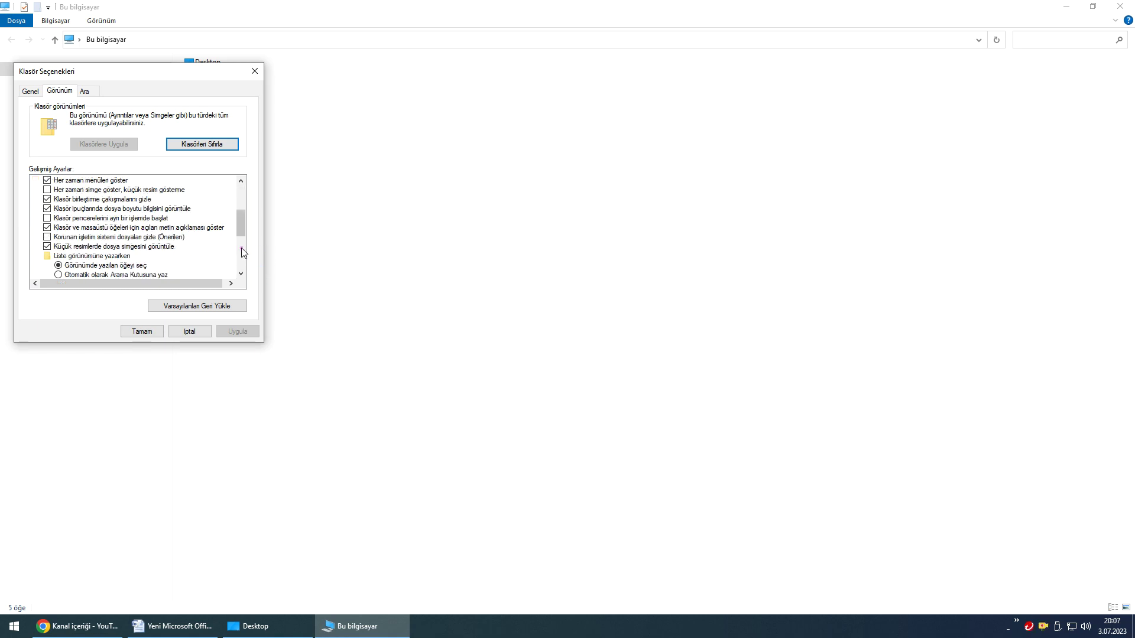
{"action": "scroll", "coordinate": [241, 256], "scroll_direction": "down", "scroll_amount": 3}
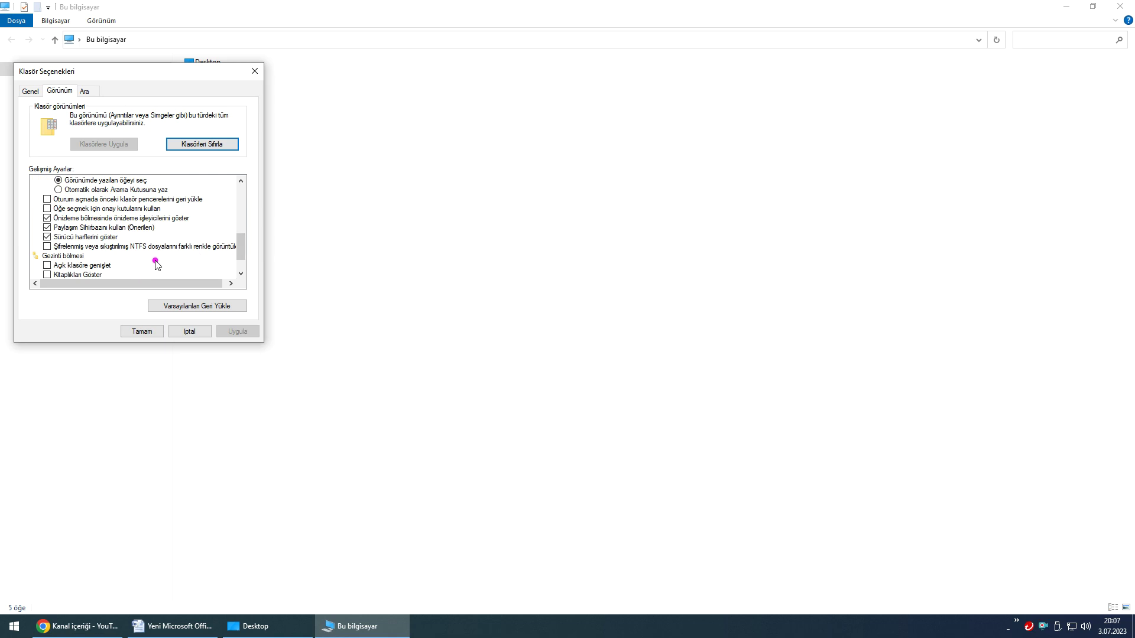
{"action": "scroll", "coordinate": [242, 260], "scroll_direction": "up", "scroll_amount": 6}
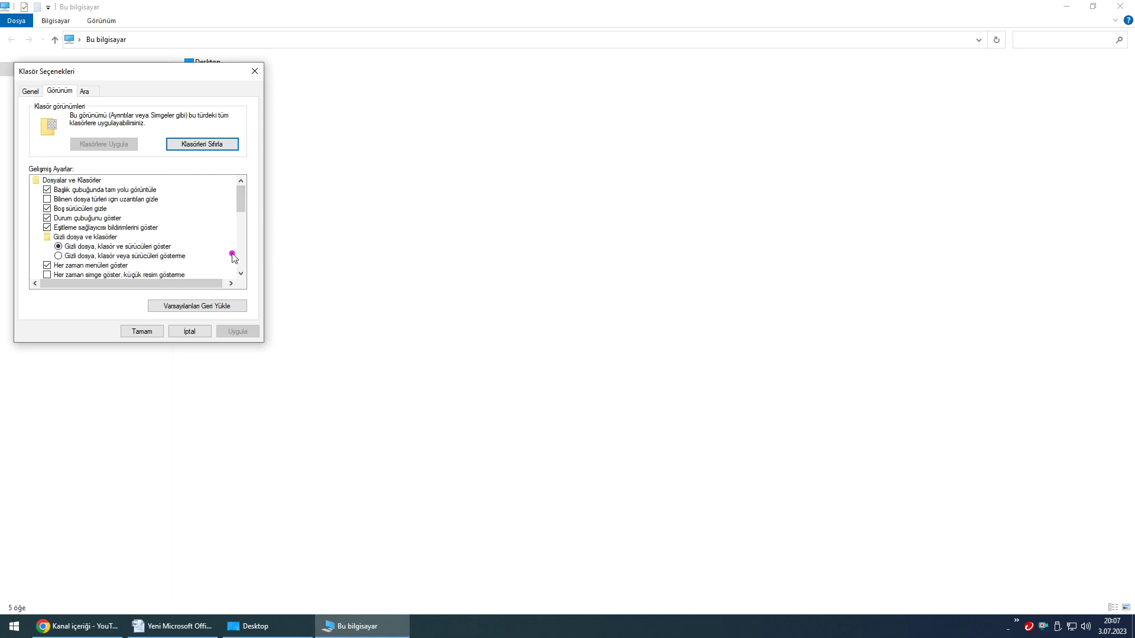
{"action": "scroll", "coordinate": [240, 257], "scroll_direction": "down", "scroll_amount": 3}
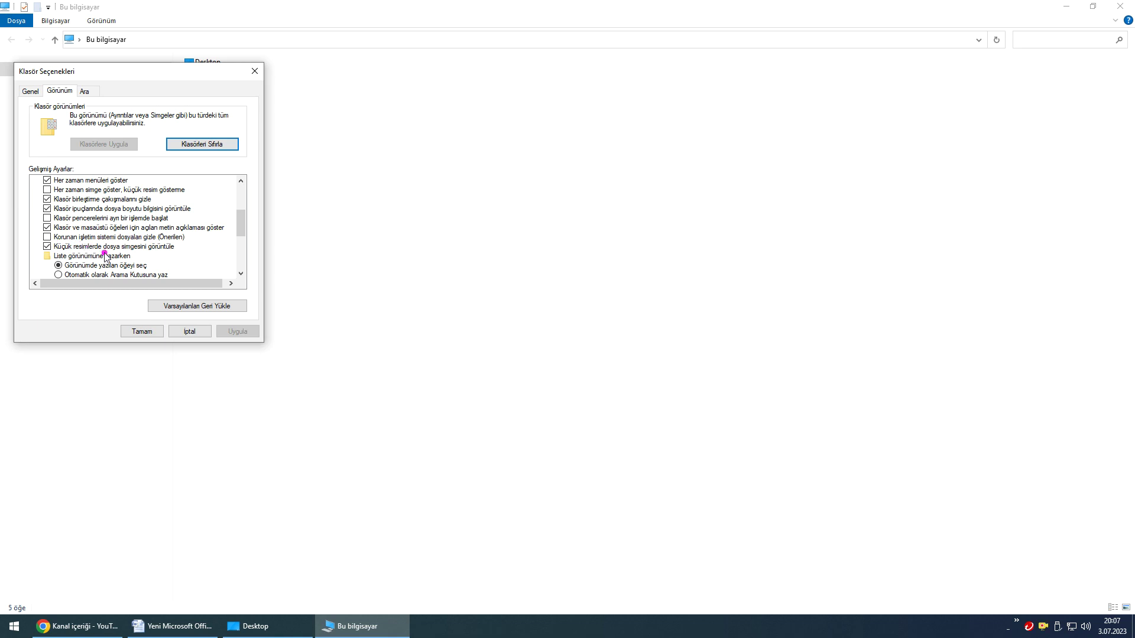
{"action": "left_click", "coordinate": [186, 332]}
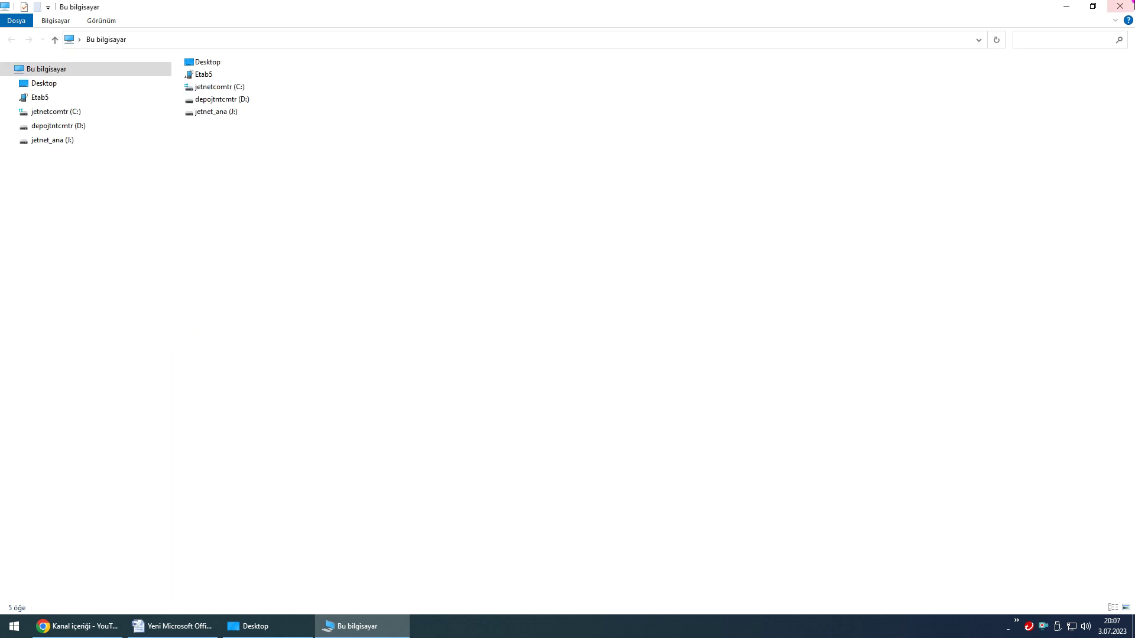
{"action": "left_click", "coordinate": [1122, 7]}
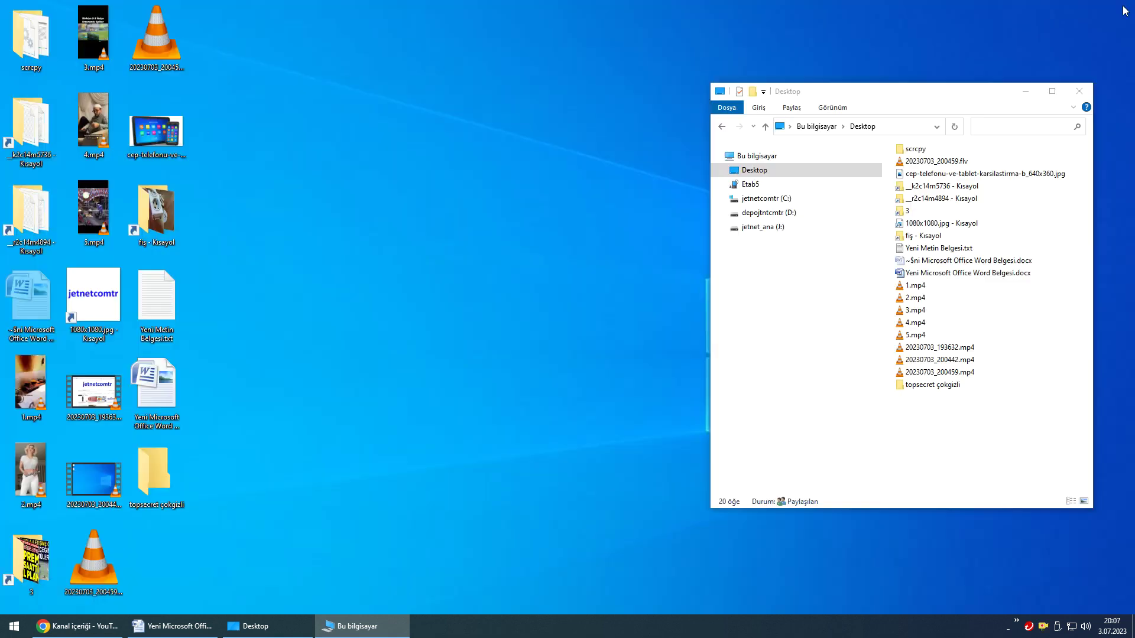
{"action": "left_click", "coordinate": [352, 381]}
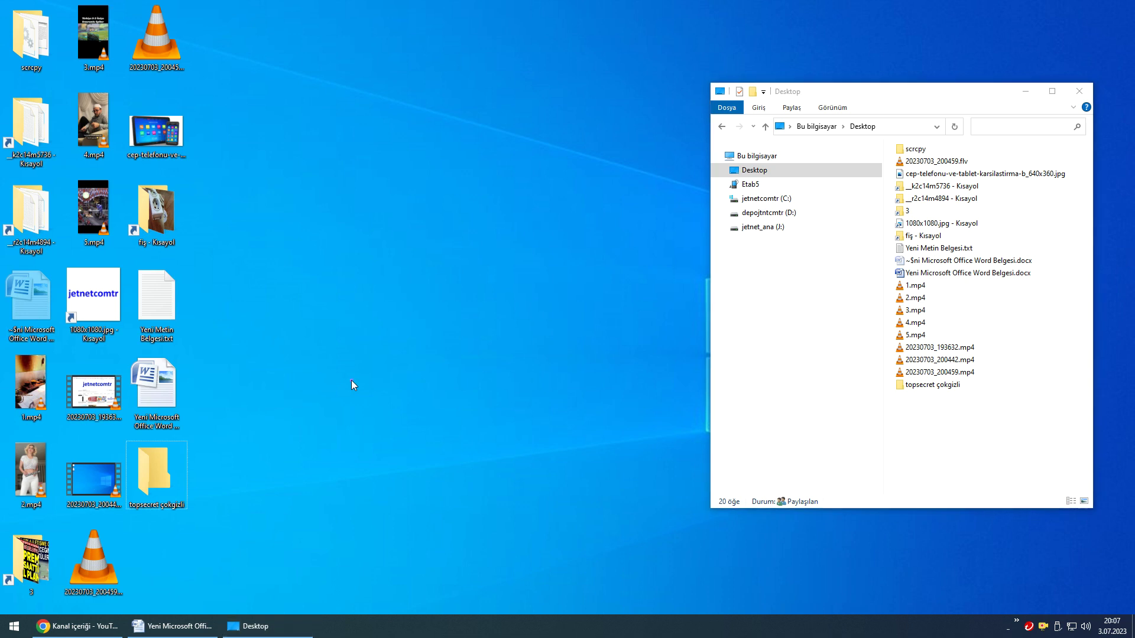
- Set the Gizli attribute on the "topsecret çokgizli" folder, applying it to its subfolders and files too
{"action": "right_click", "coordinate": [155, 474]}
{"action": "left_click", "coordinate": [202, 465]}
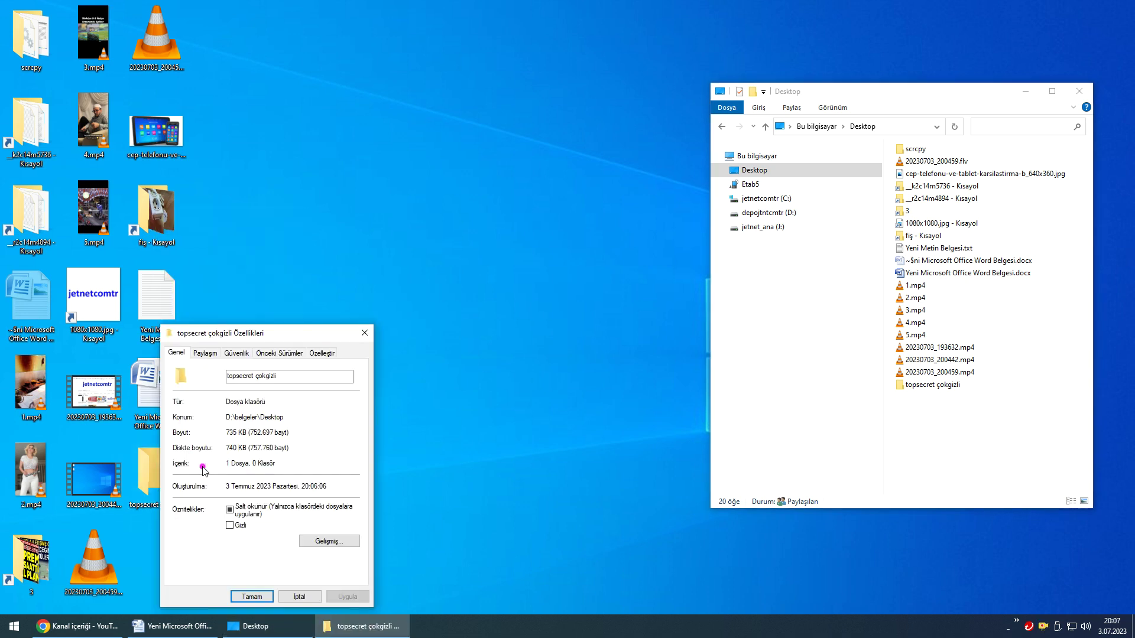
{"action": "left_click", "coordinate": [230, 525]}
{"action": "left_click", "coordinate": [248, 596]}
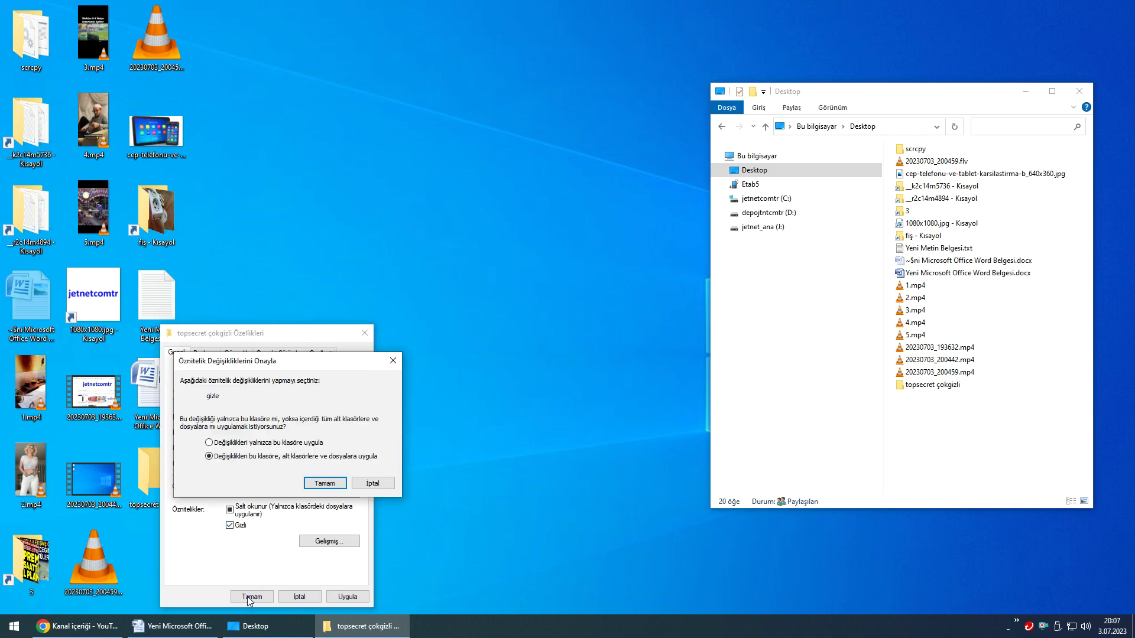
{"action": "left_click", "coordinate": [327, 483]}
{"action": "left_click", "coordinate": [94, 508]}
{"action": "key", "text": "Up"}
{"action": "key", "text": "Up"}
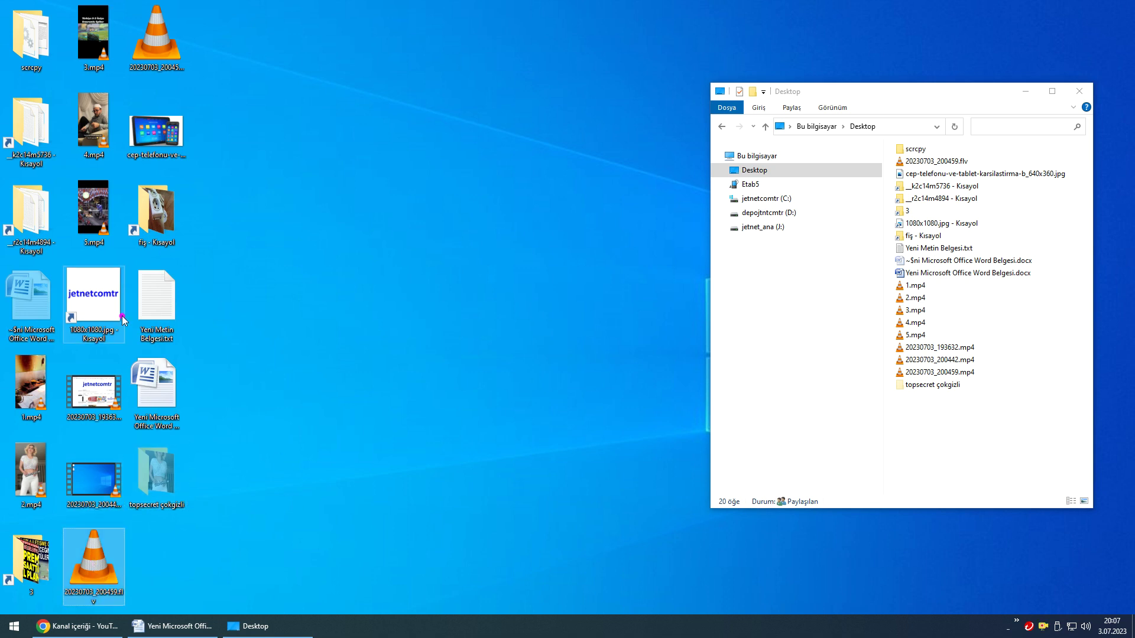
{"action": "key", "text": "Right"}
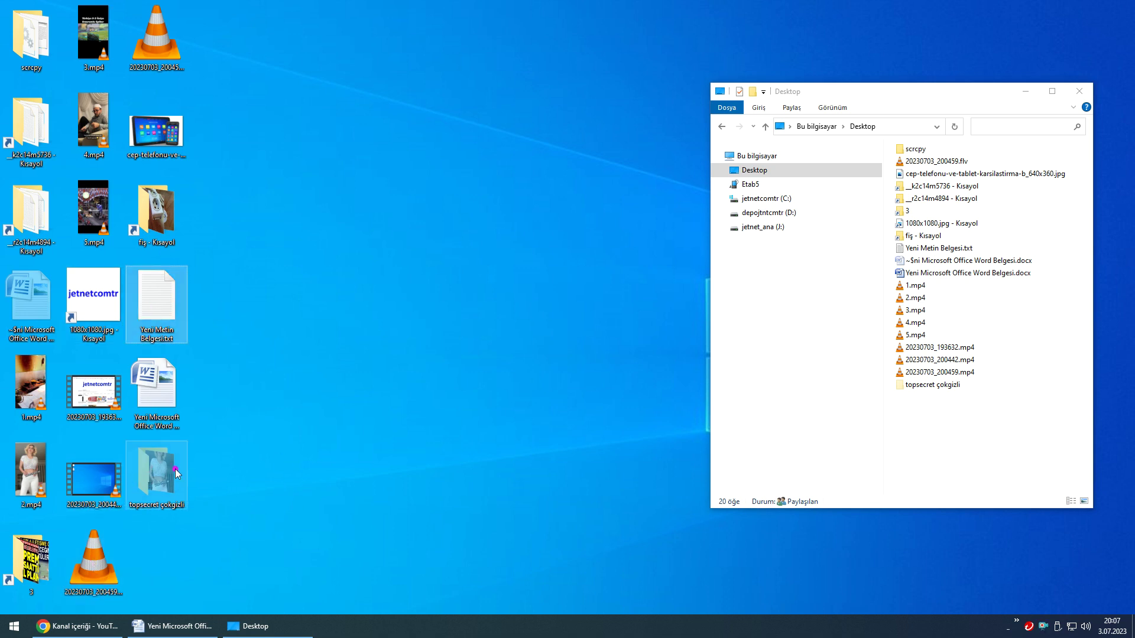
{"action": "left_click", "coordinate": [269, 461]}
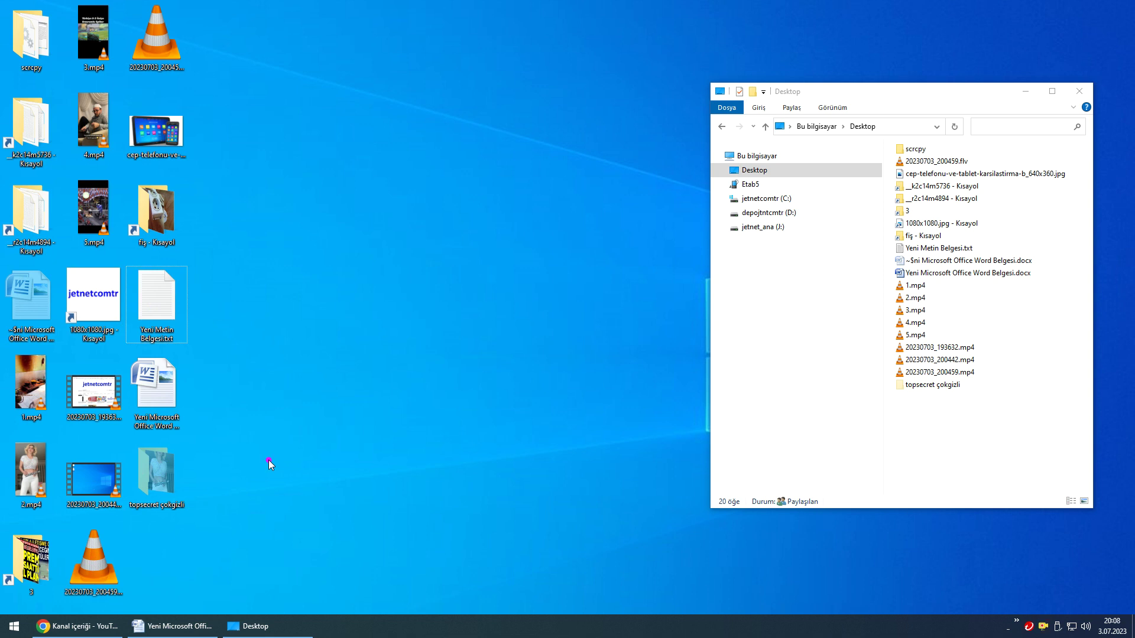
- Switch the Desktop folder's view to Çok büyük simgeler
{"action": "left_click", "coordinate": [911, 429]}
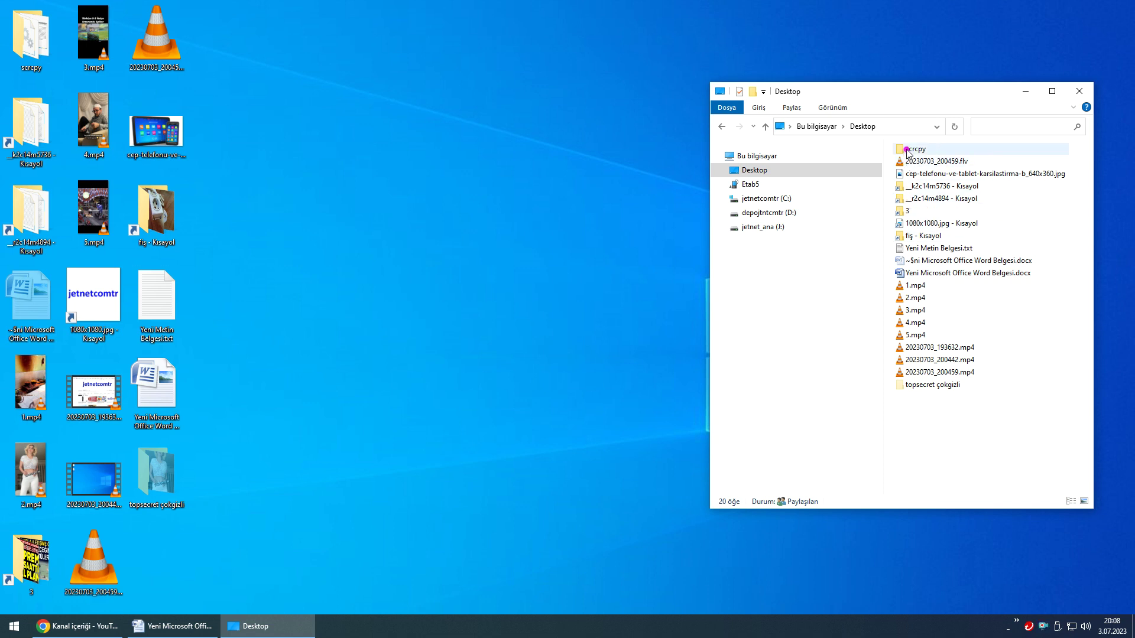
{"action": "right_click", "coordinate": [913, 424]}
{"action": "mouse_move", "coordinate": [1024, 432]}
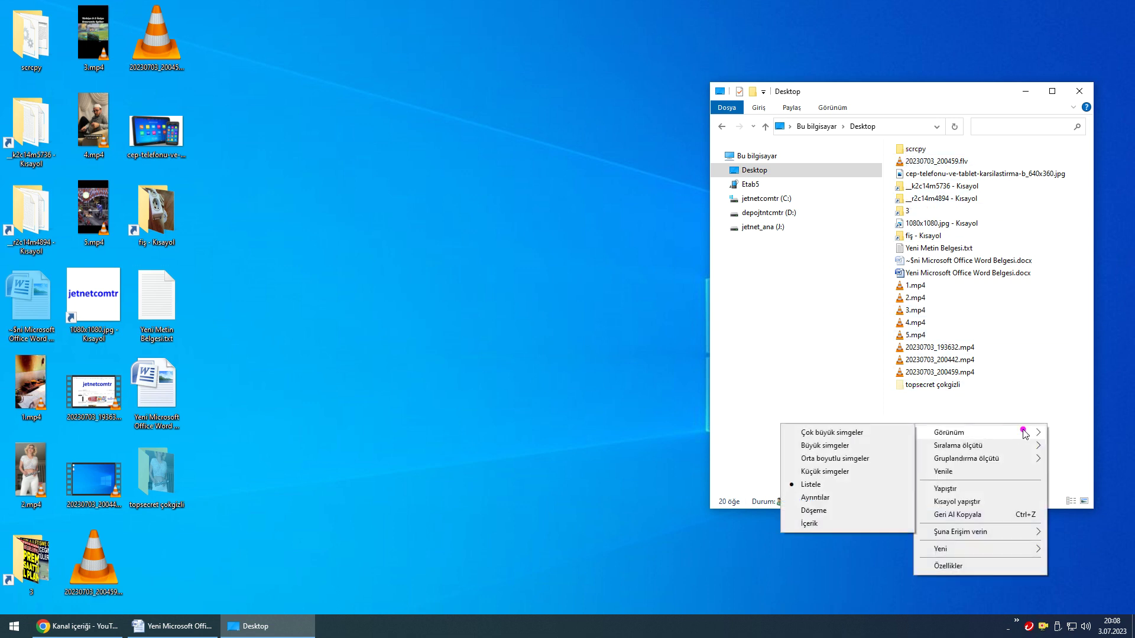
{"action": "left_click", "coordinate": [838, 438]}
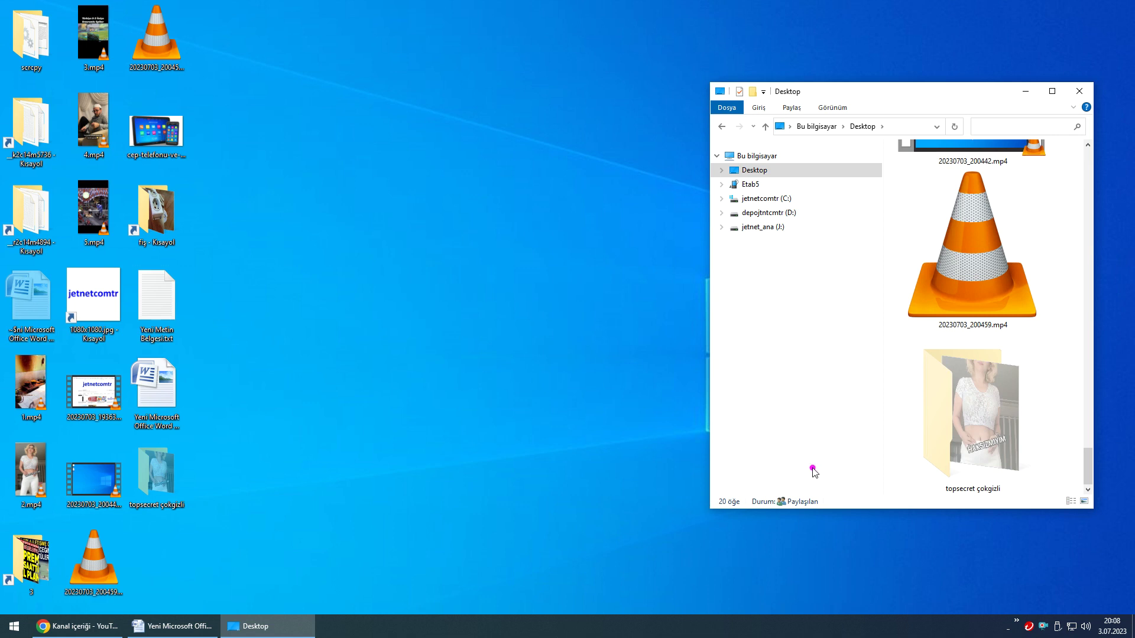
- Switch the Desktop folder's view to Büyük simgeler, enlarge and reposition its window and select the "topsecret çokgizli" folder there
{"action": "right_click", "coordinate": [1065, 357]}
{"action": "mouse_move", "coordinate": [1067, 358]}
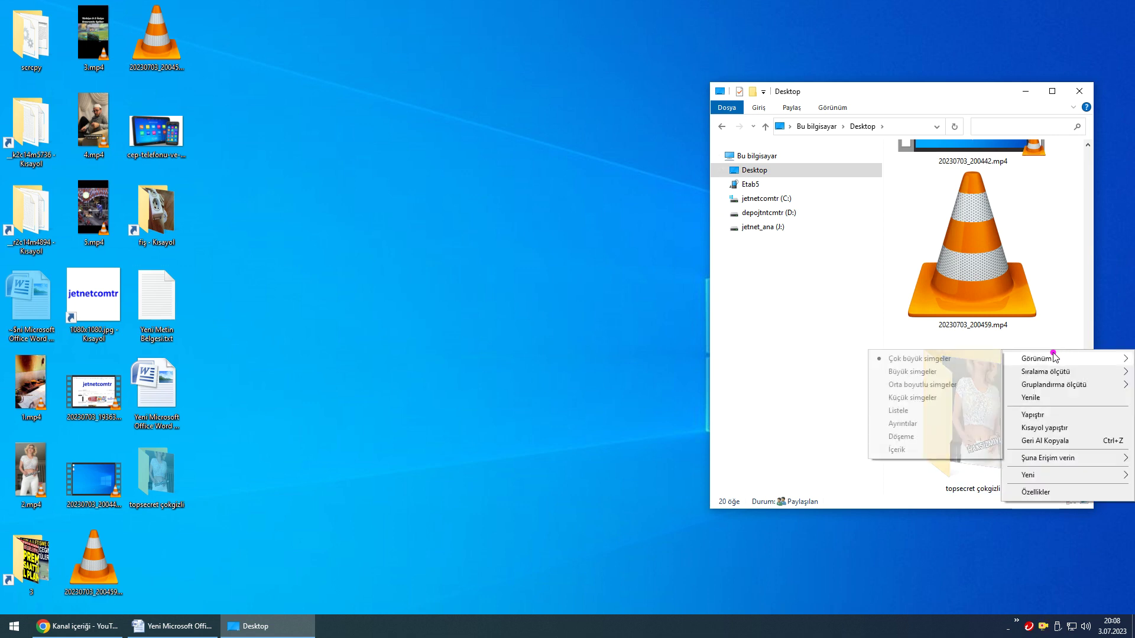
{"action": "left_click", "coordinate": [934, 375]}
{"action": "left_click_drag", "start_coordinate": [707, 504], "coordinate": [653, 562]}
{"action": "left_click_drag", "start_coordinate": [832, 85], "coordinate": [814, 4]}
{"action": "left_click_drag", "start_coordinate": [839, 509], "coordinate": [842, 577]}
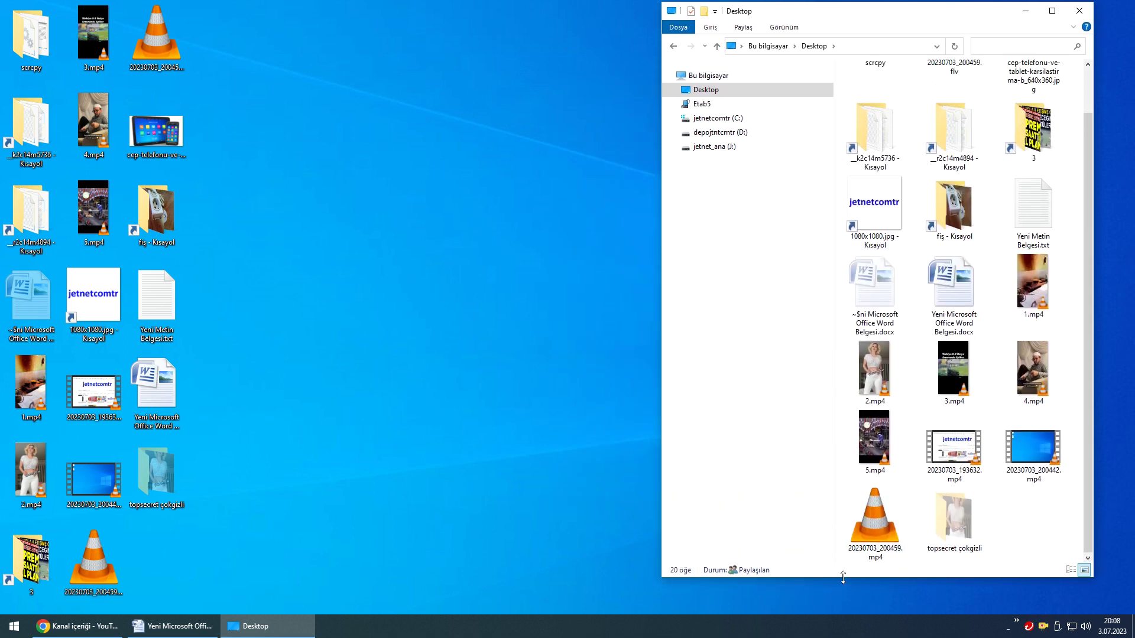
{"action": "left_click", "coordinate": [954, 523]}
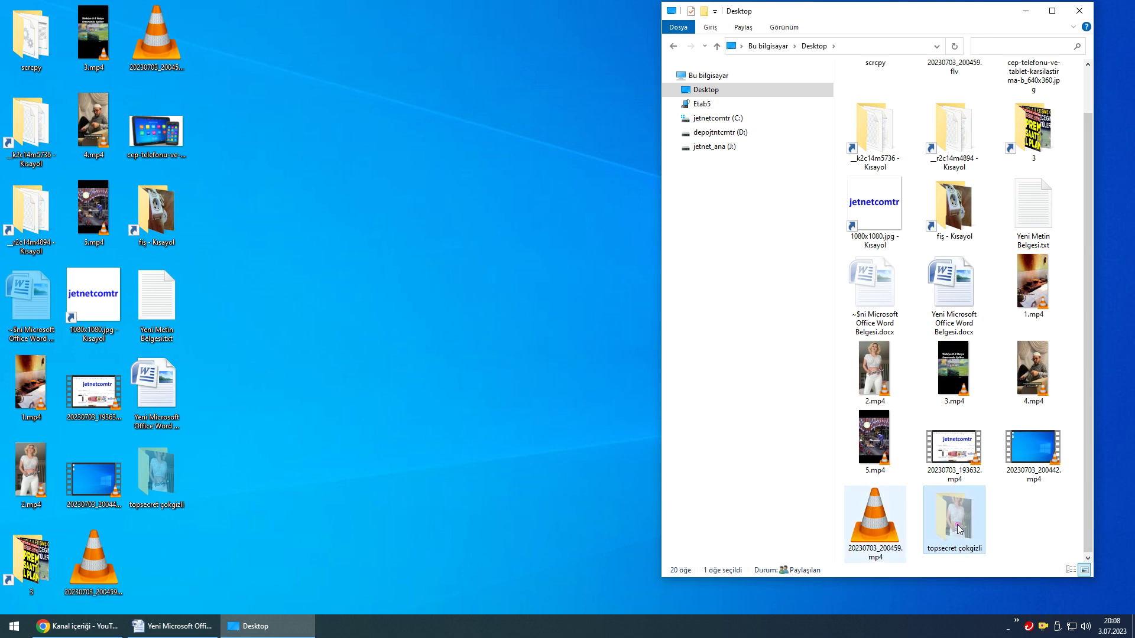
- Try to give the "topsecret çokgizli" folder on the desktop an empty name
{"action": "left_click", "coordinate": [338, 497]}
{"action": "left_click", "coordinate": [173, 467]}
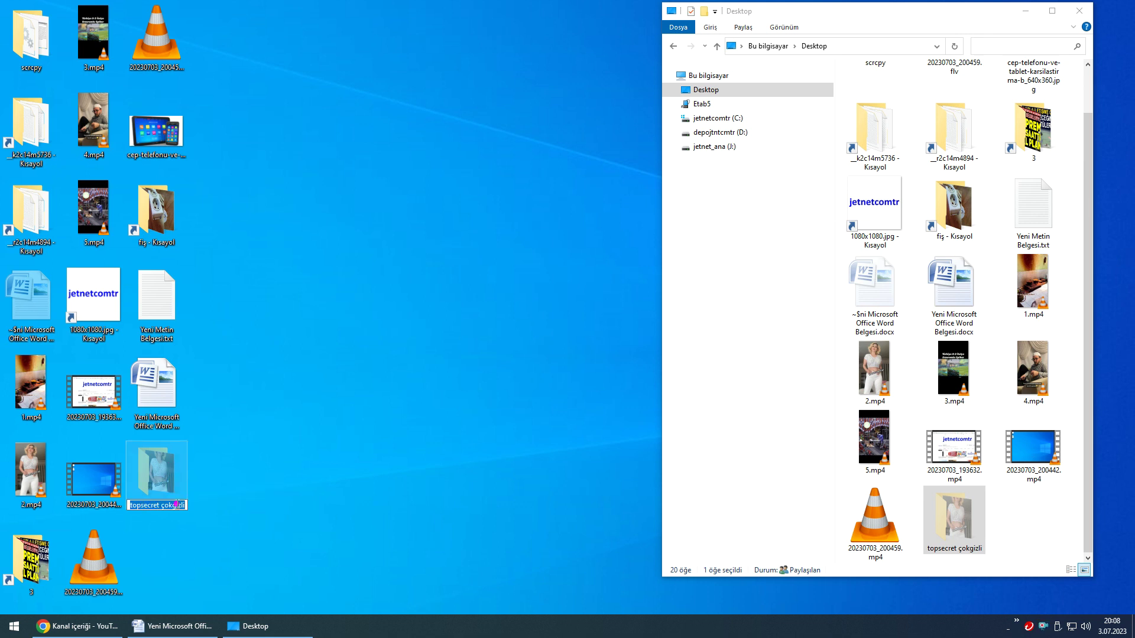
{"action": "key", "text": "BackSpace"}
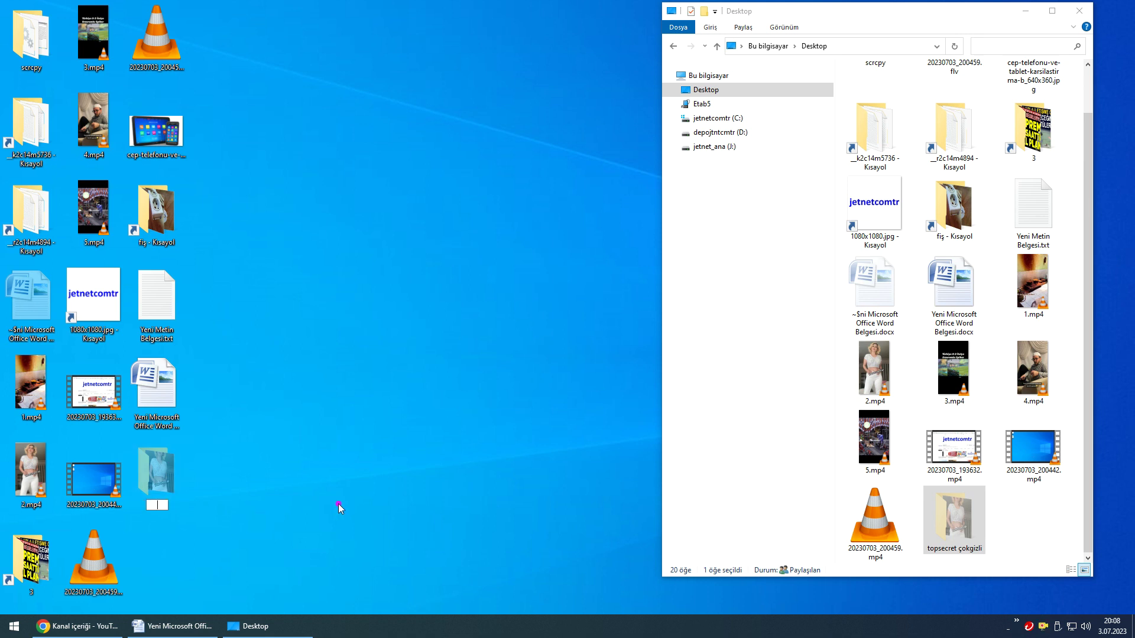
{"action": "key", "text": "Return"}
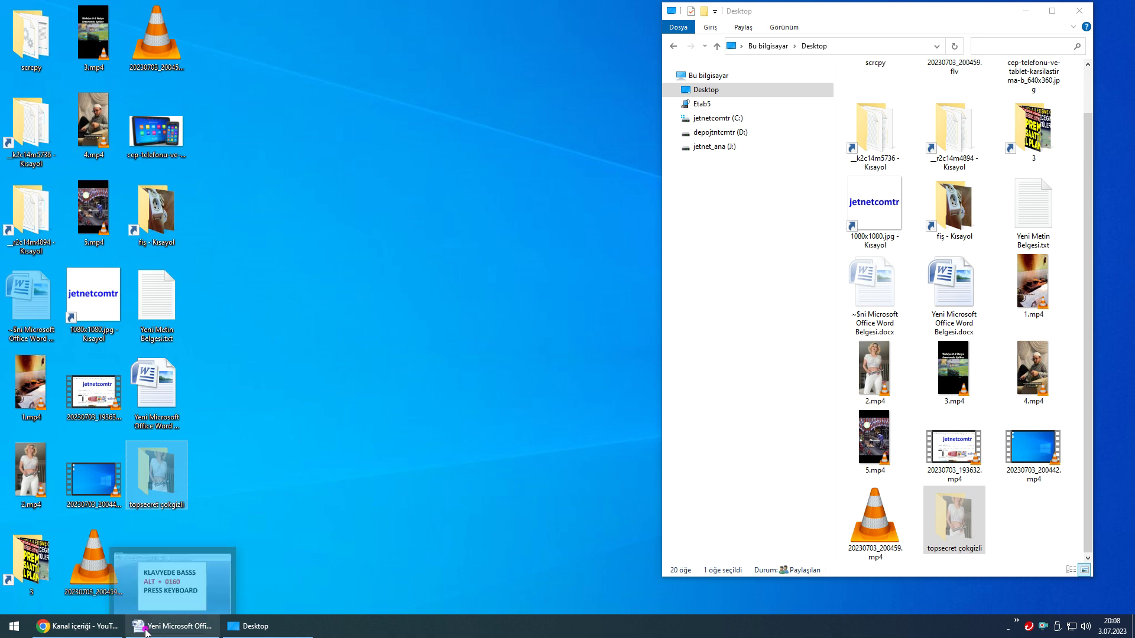
- Switch to the Word document, highlight the word ALT in the ALT + 0160 line and close the document without saving changes
{"action": "left_click", "coordinate": [174, 626]}
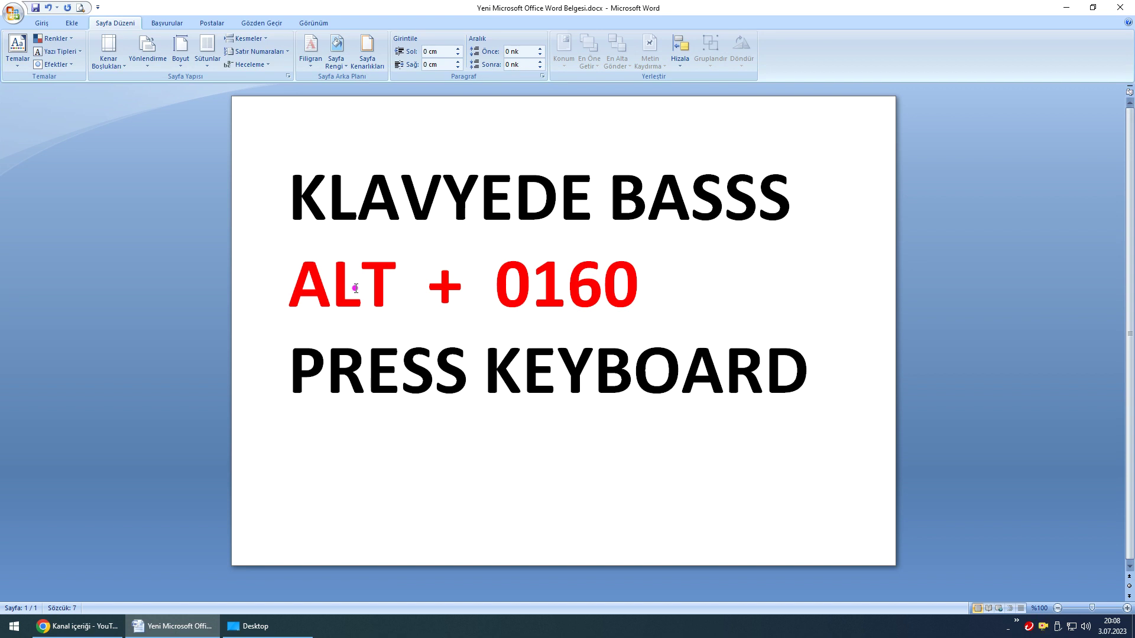
{"action": "left_click_drag", "start_coordinate": [398, 275], "coordinate": [286, 275]}
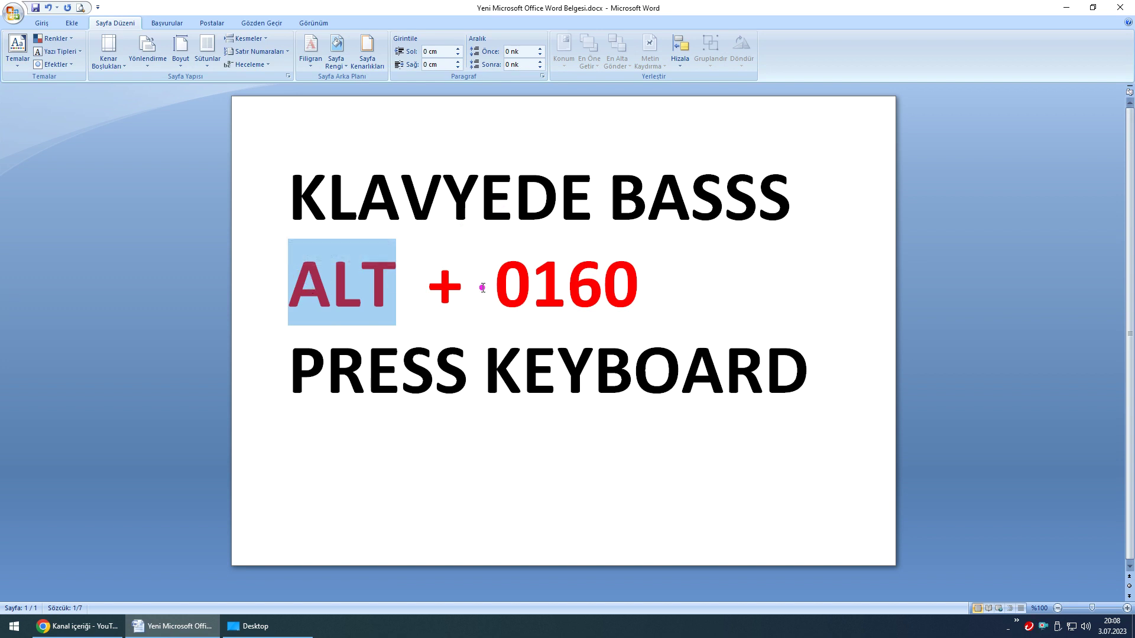
{"action": "left_click", "coordinate": [1120, 8]}
{"action": "left_click", "coordinate": [577, 342]}
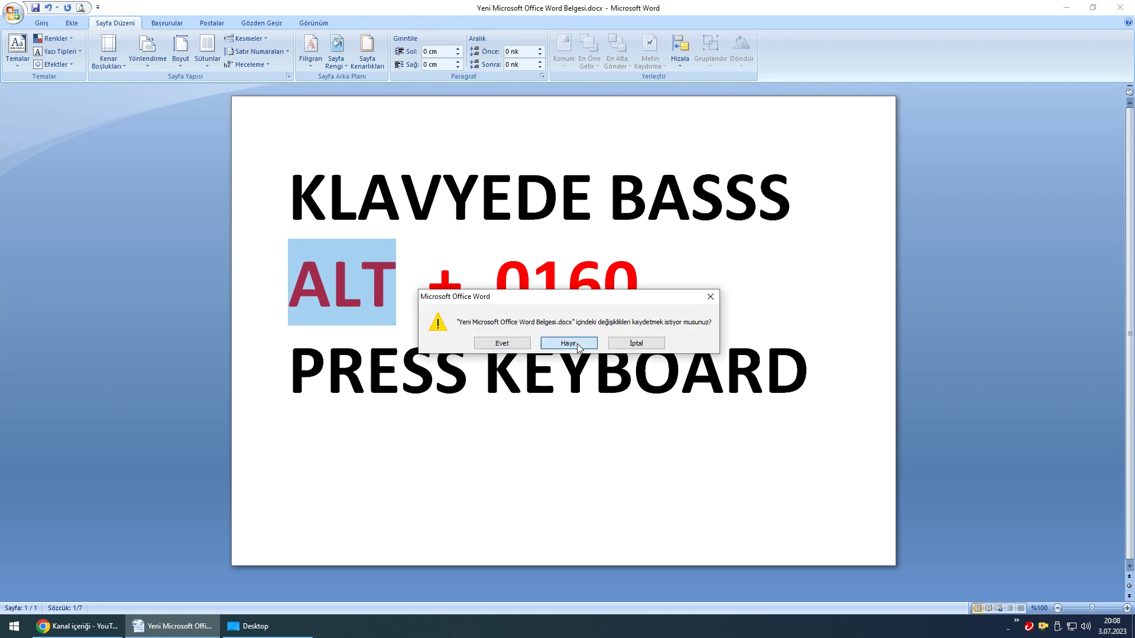
{"action": "left_click", "coordinate": [159, 389]}
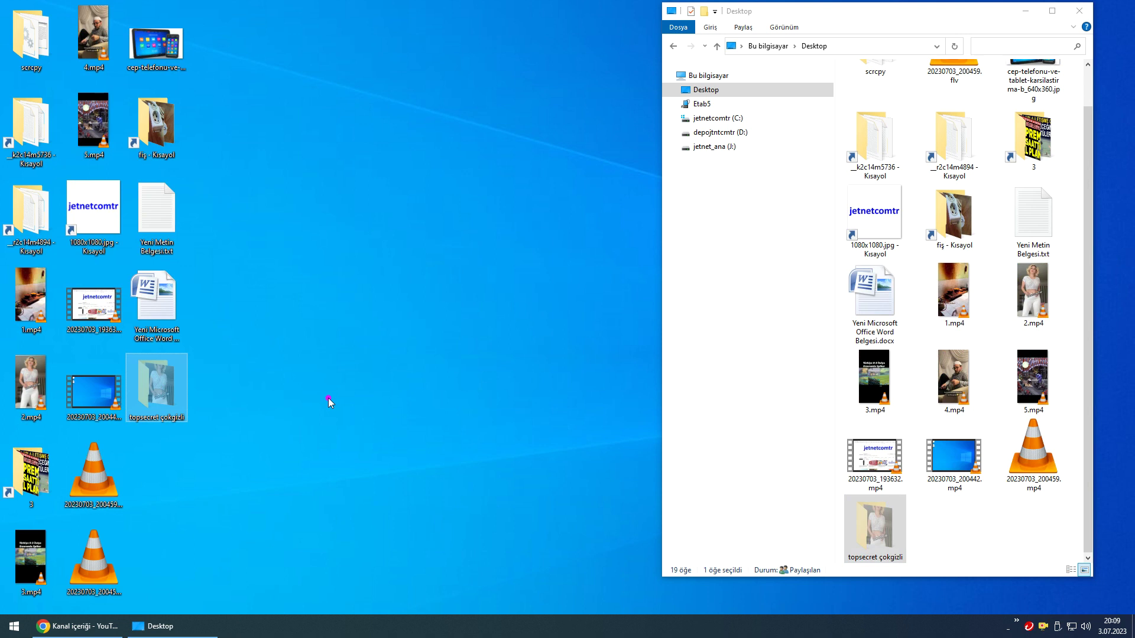
{"action": "key", "text": "F2"}
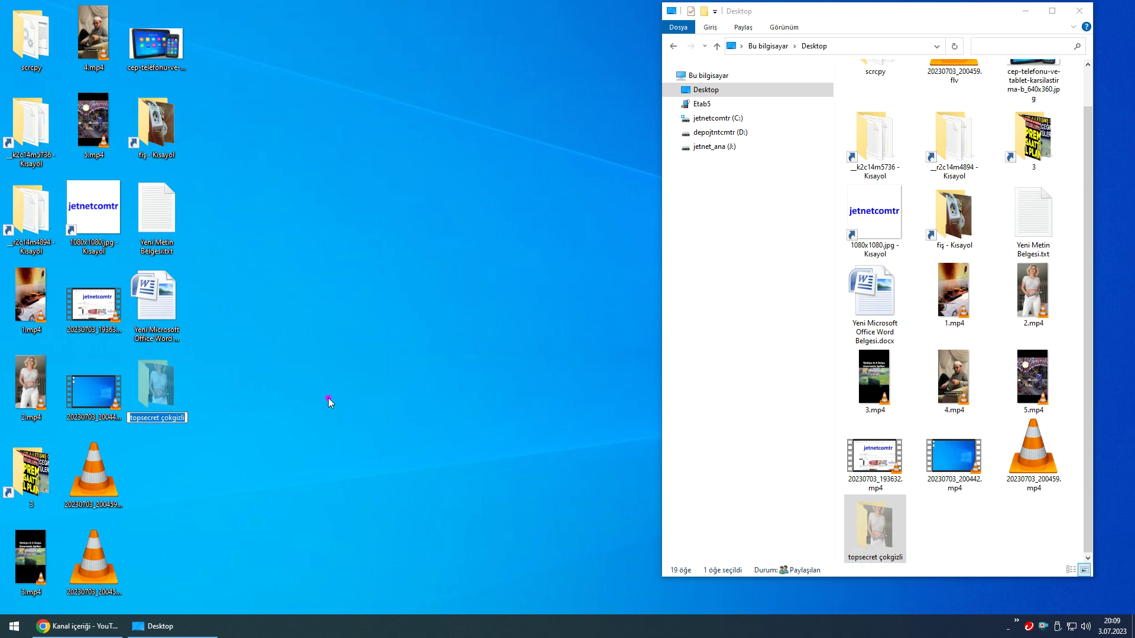
{"action": "key", "text": "Return"}
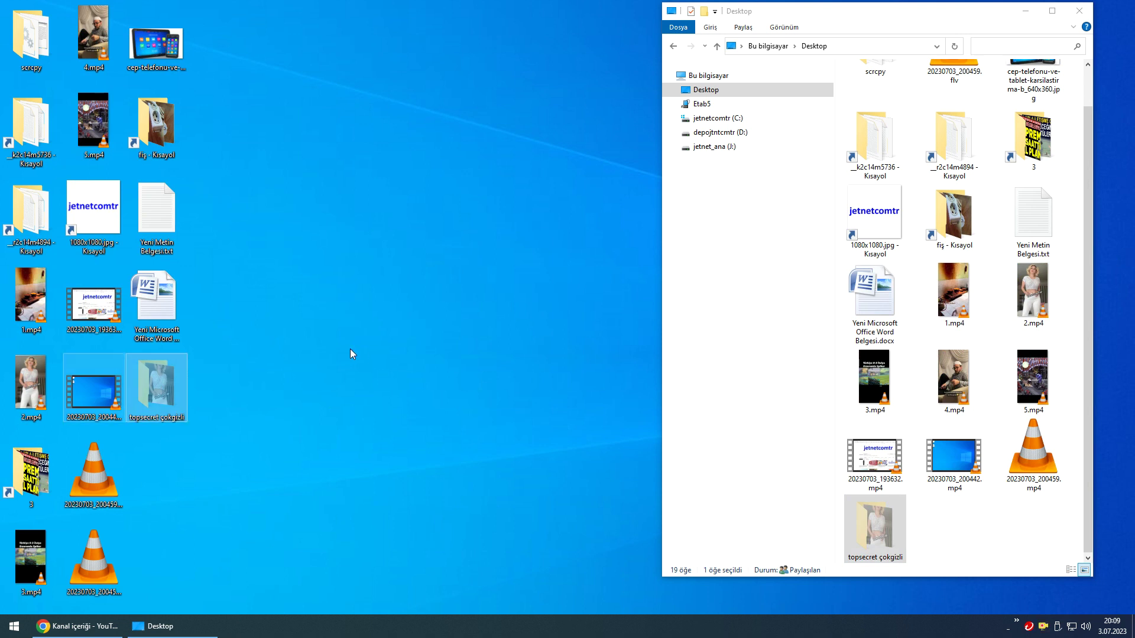
{"action": "right_click", "coordinate": [162, 378]}
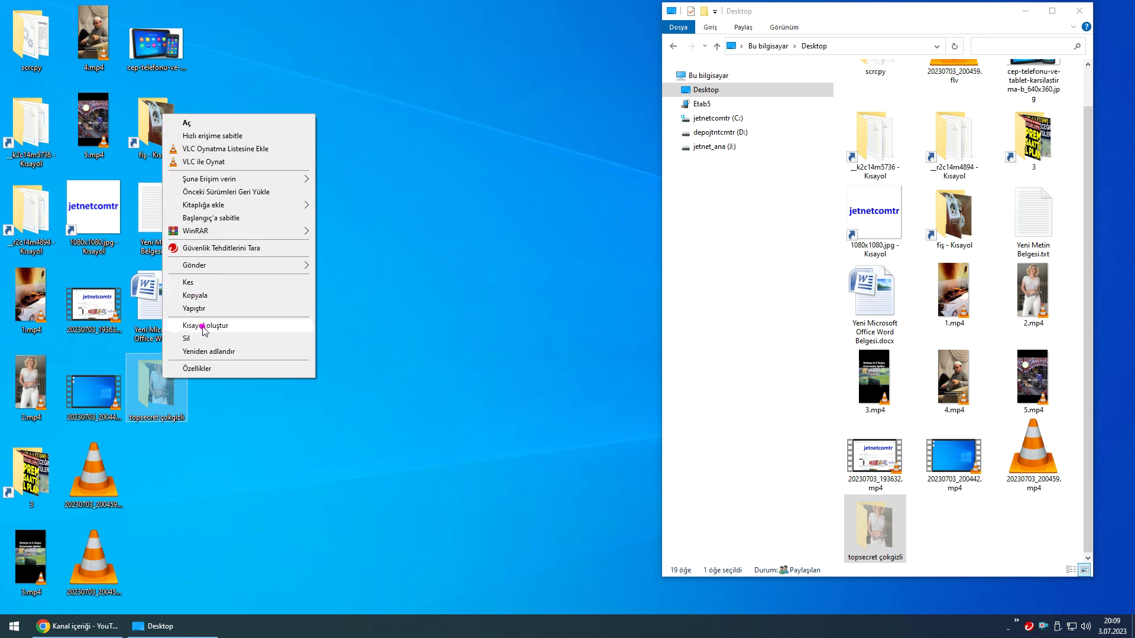
{"action": "left_click", "coordinate": [206, 352]}
{"action": "key", "text": "Return"}
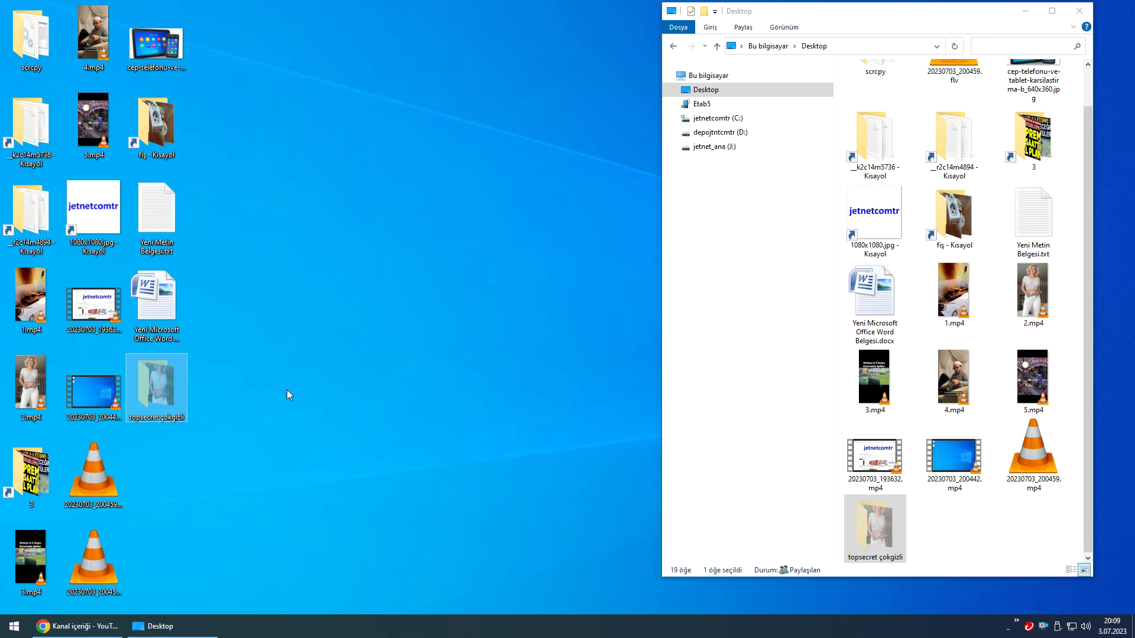
- Rename the "topsecret çokgizli" folder on the desktop to the invisible blank character with ALT code 0160
{"action": "right_click", "coordinate": [164, 382]}
{"action": "left_click", "coordinate": [208, 354]}
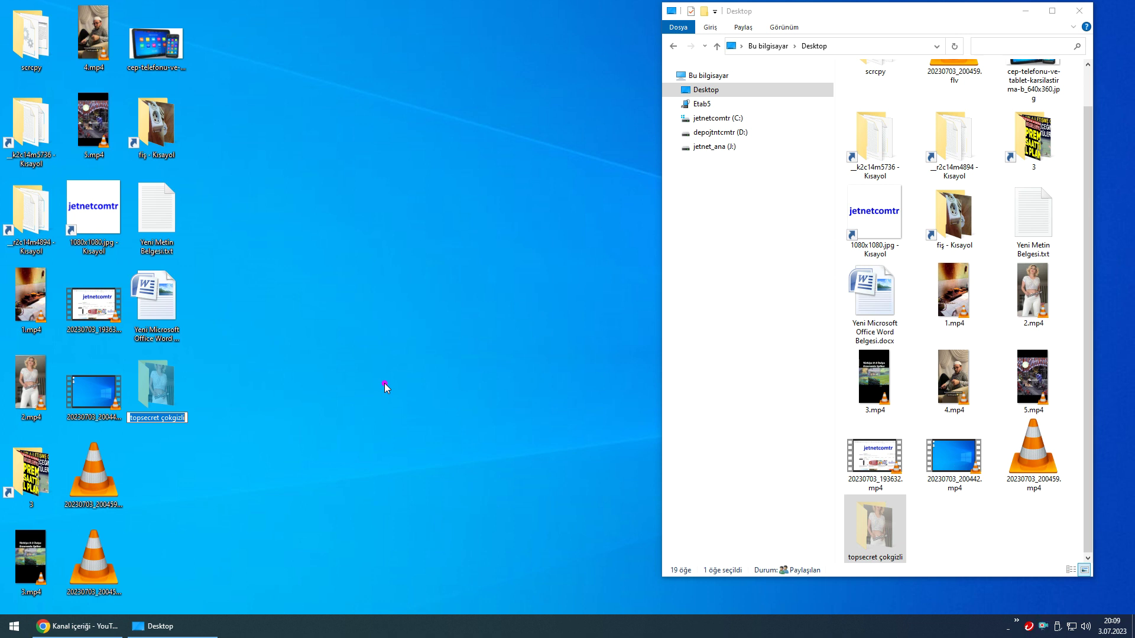
{"action": "key", "text": "BackSpace"}
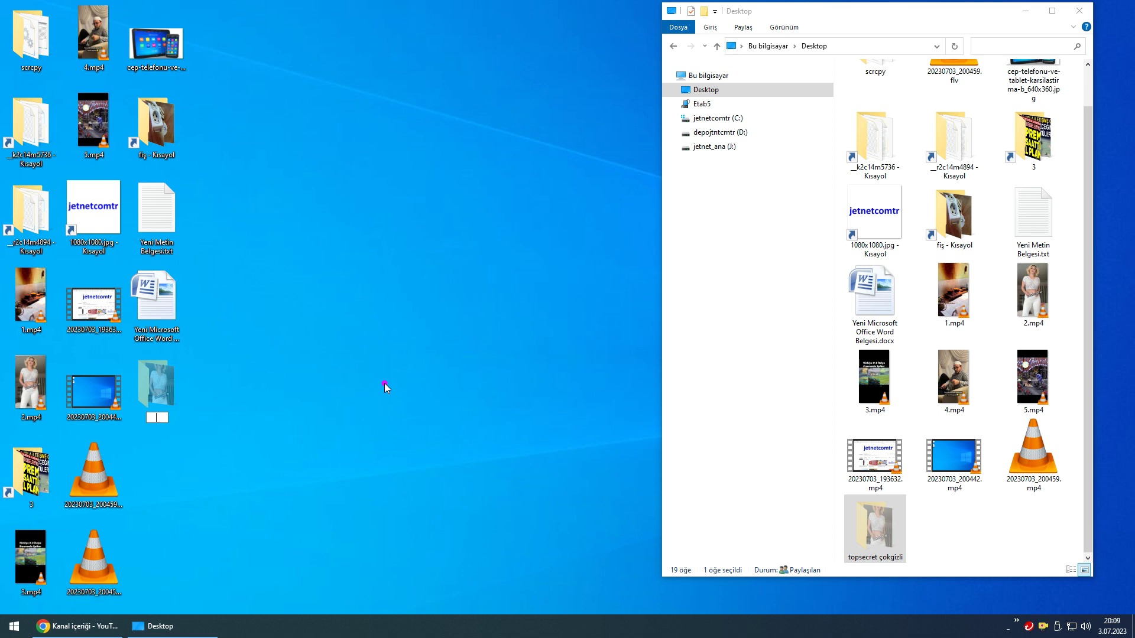
{"action": "key", "text": "Return"}
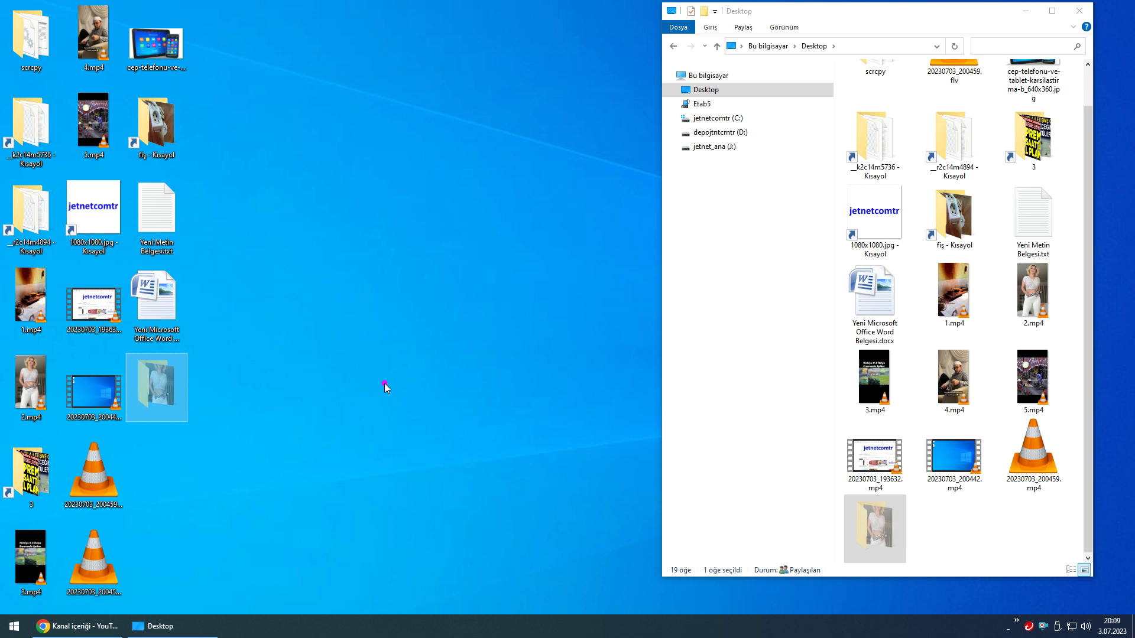
{"action": "left_click", "coordinate": [384, 383]}
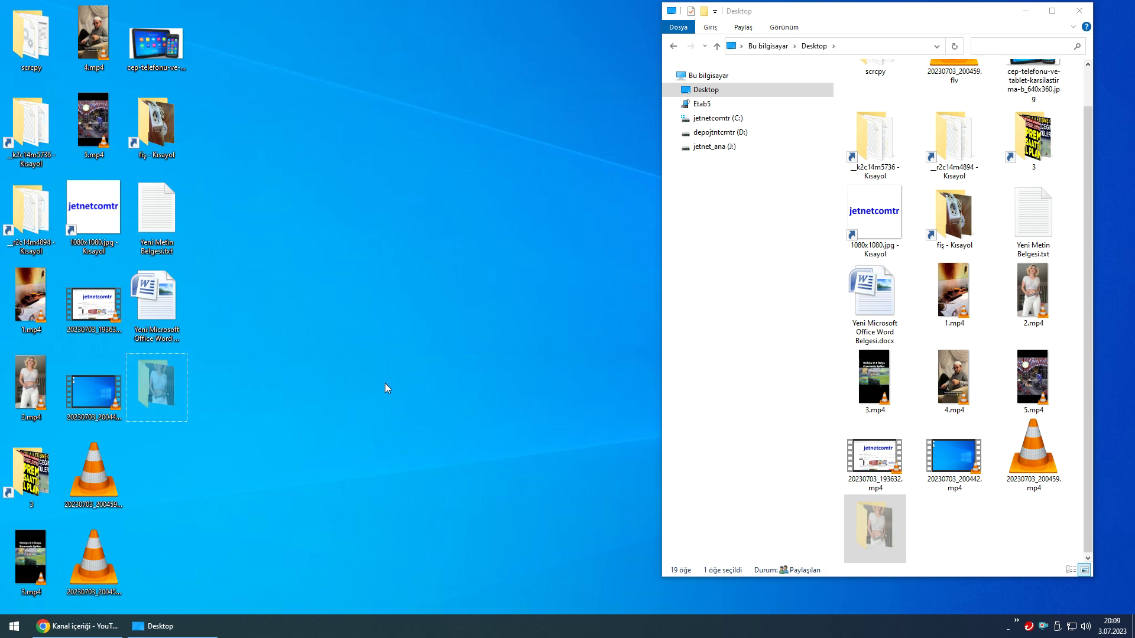
- Remove the Gizli attribute from the blank-named desktop folder, applying the change to this folder only
{"action": "right_click", "coordinate": [157, 387]}
{"action": "left_click", "coordinate": [201, 378]}
{"action": "left_click", "coordinate": [230, 525]}
{"action": "left_click", "coordinate": [246, 596]}
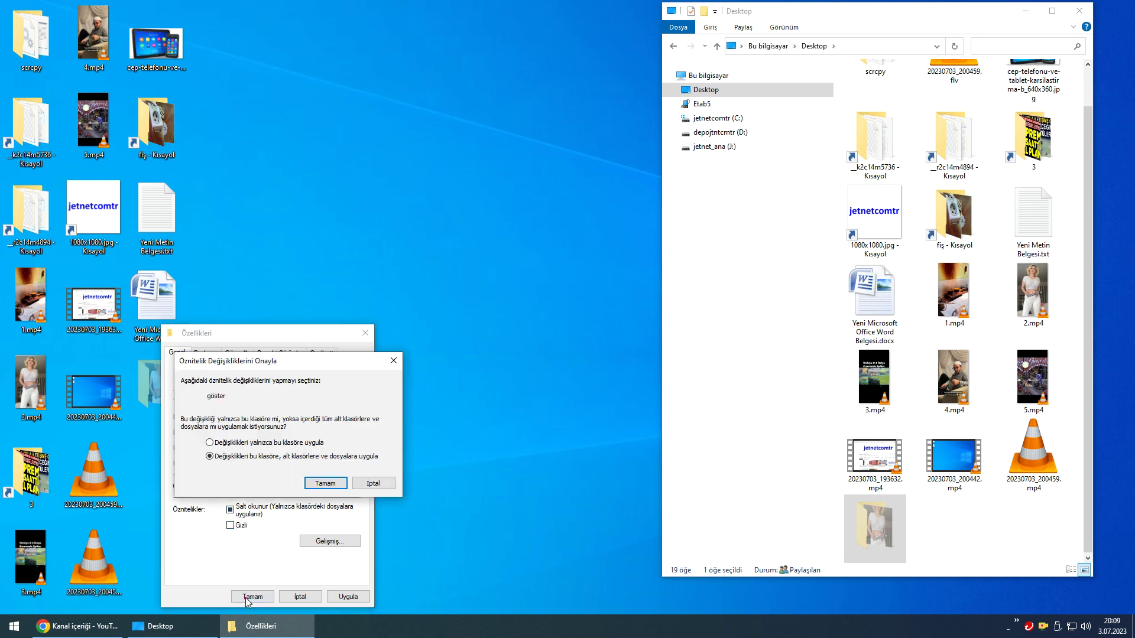
{"action": "left_click", "coordinate": [243, 441]}
{"action": "left_click", "coordinate": [317, 485]}
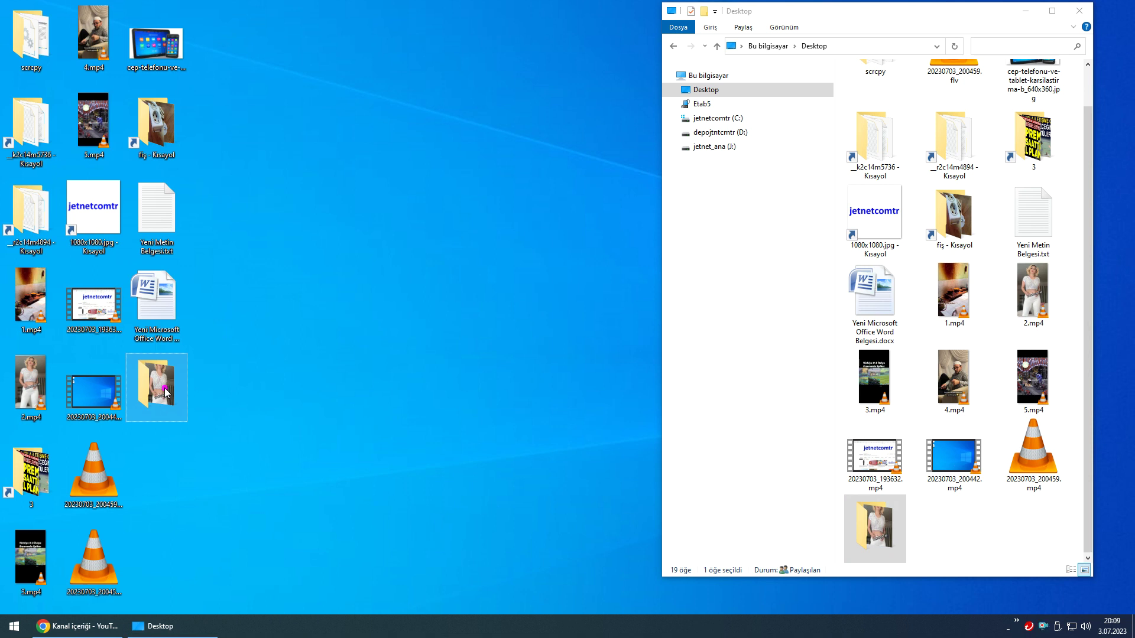
- Open a second, maximized File Explorer window and browse through drive D: and belgeler to the Desktop folder
{"action": "key", "text": "super+e"}
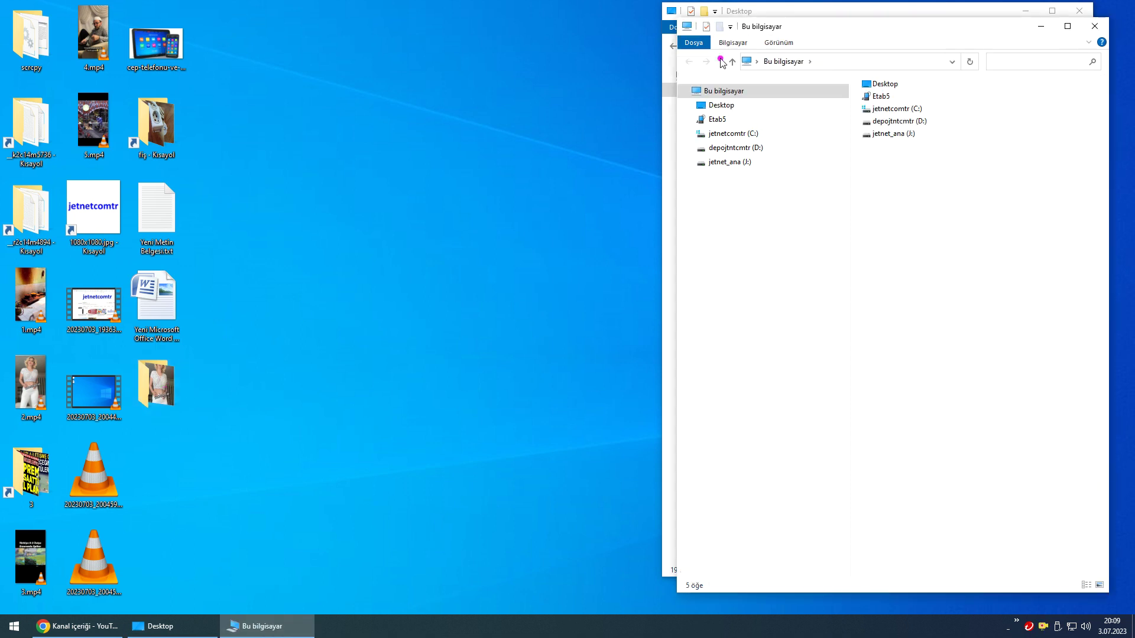
{"action": "left_click", "coordinate": [1067, 27]}
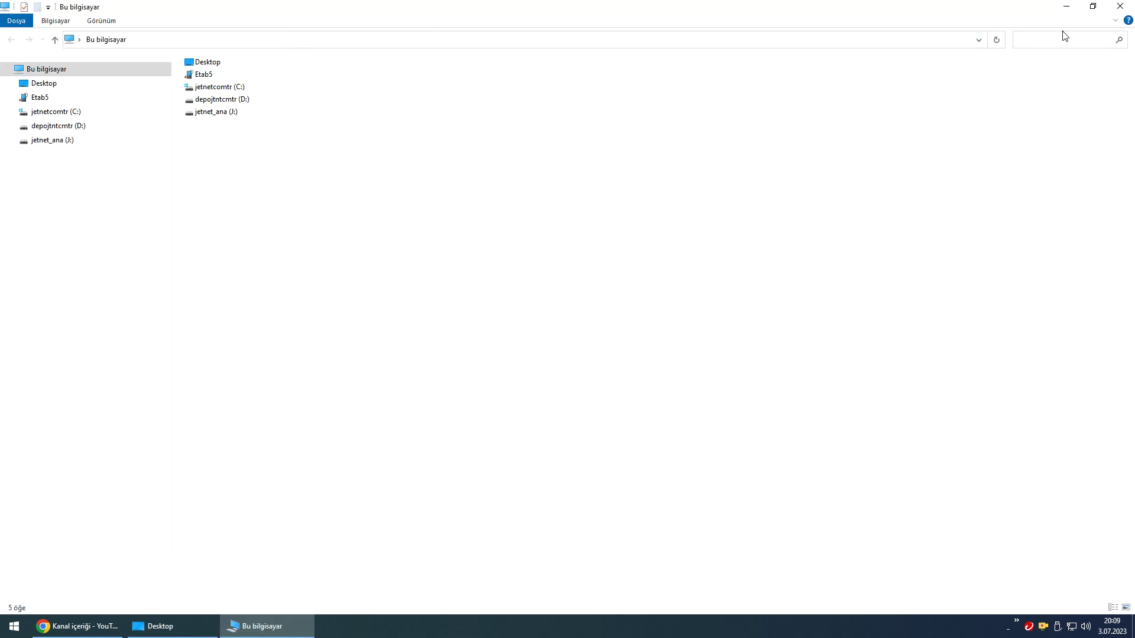
{"action": "left_click", "coordinate": [48, 126]}
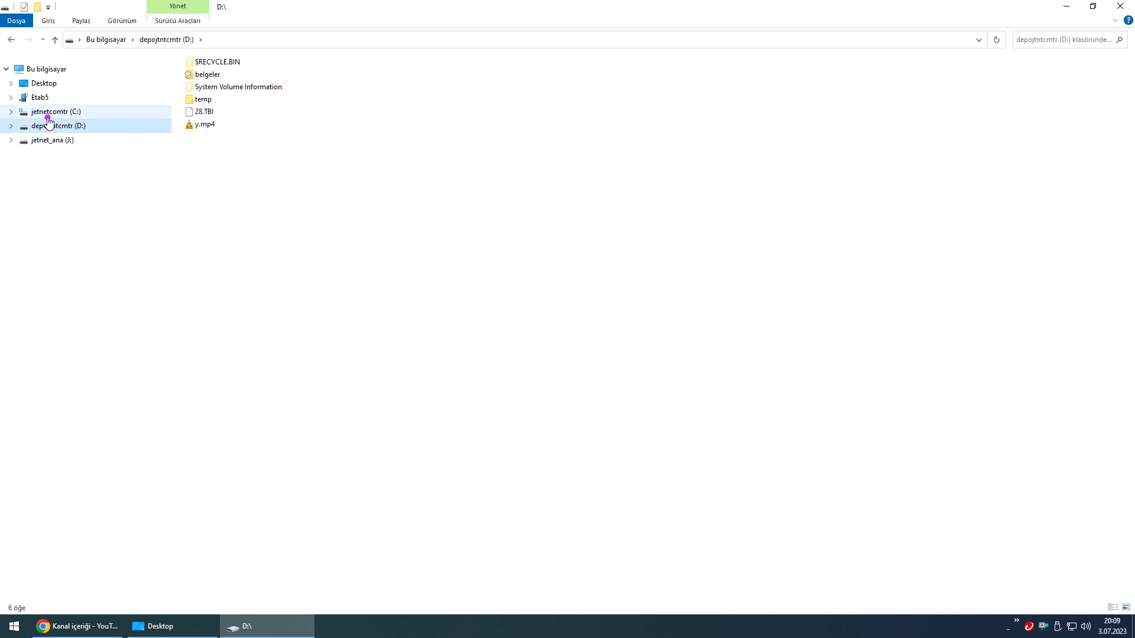
{"action": "double_click", "coordinate": [207, 74]}
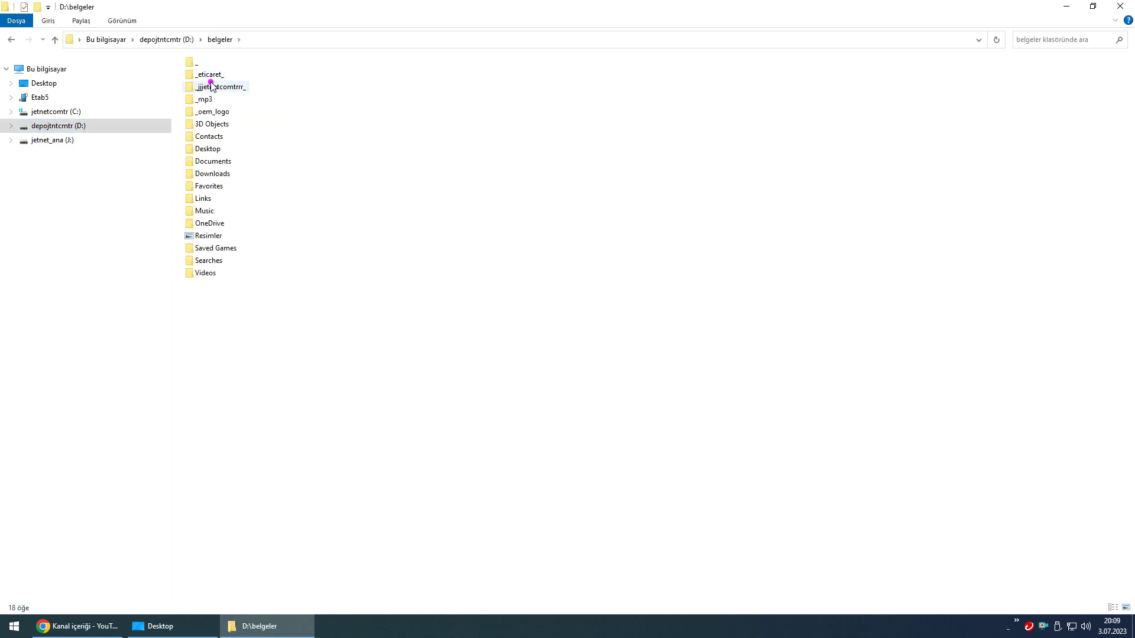
{"action": "double_click", "coordinate": [208, 151]}
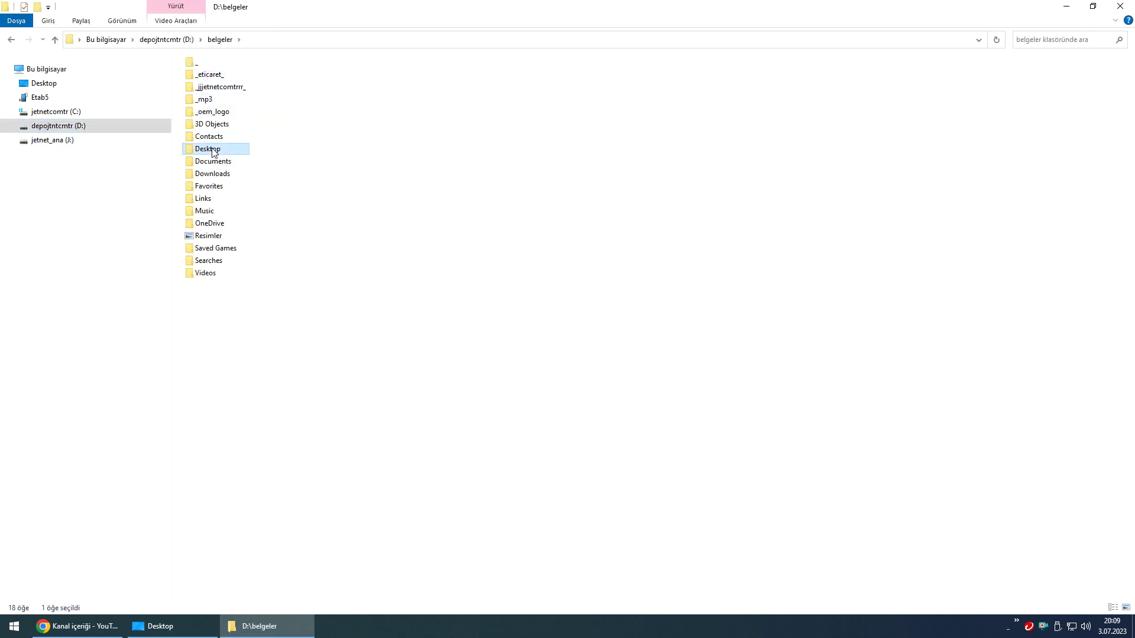
- Examine the properties of the depojtntcmtr (D:) drive, cancel them and close the maximized window
{"action": "left_click", "coordinate": [48, 126]}
{"action": "right_click", "coordinate": [273, 227]}
{"action": "left_click", "coordinate": [348, 383]}
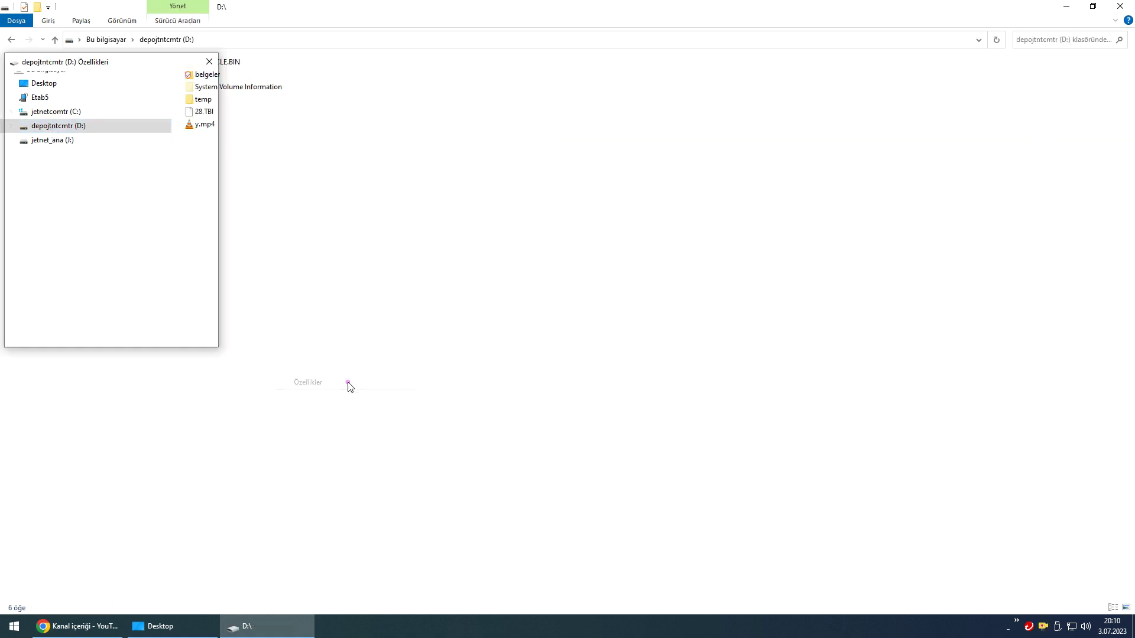
{"action": "left_click_drag", "start_coordinate": [109, 62], "coordinate": [383, 108]}
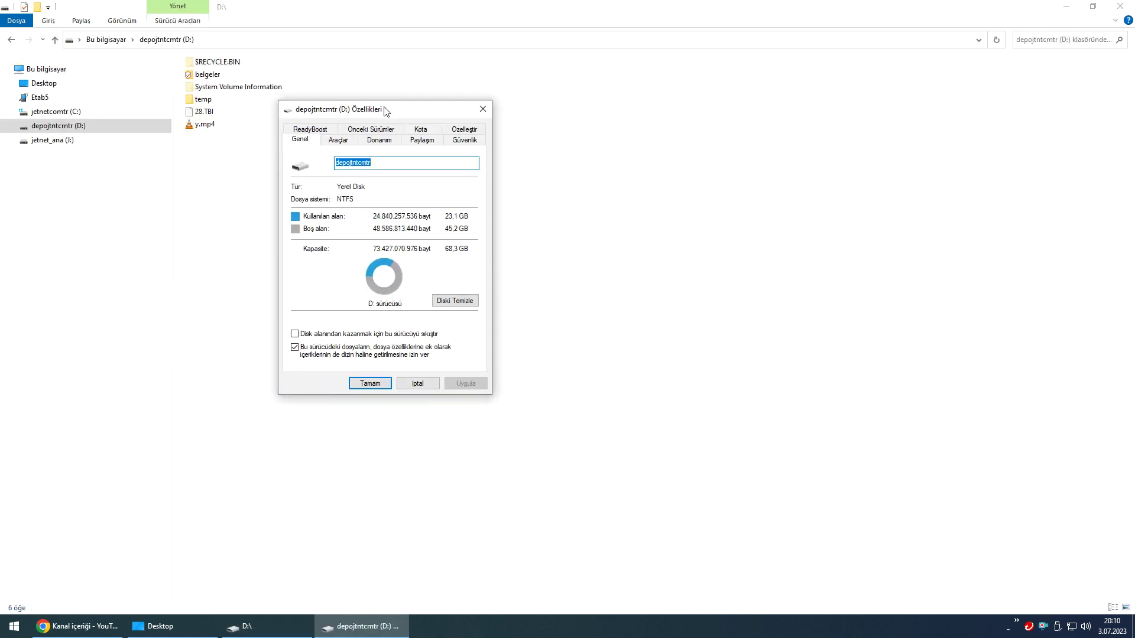
{"action": "left_click", "coordinate": [424, 383]}
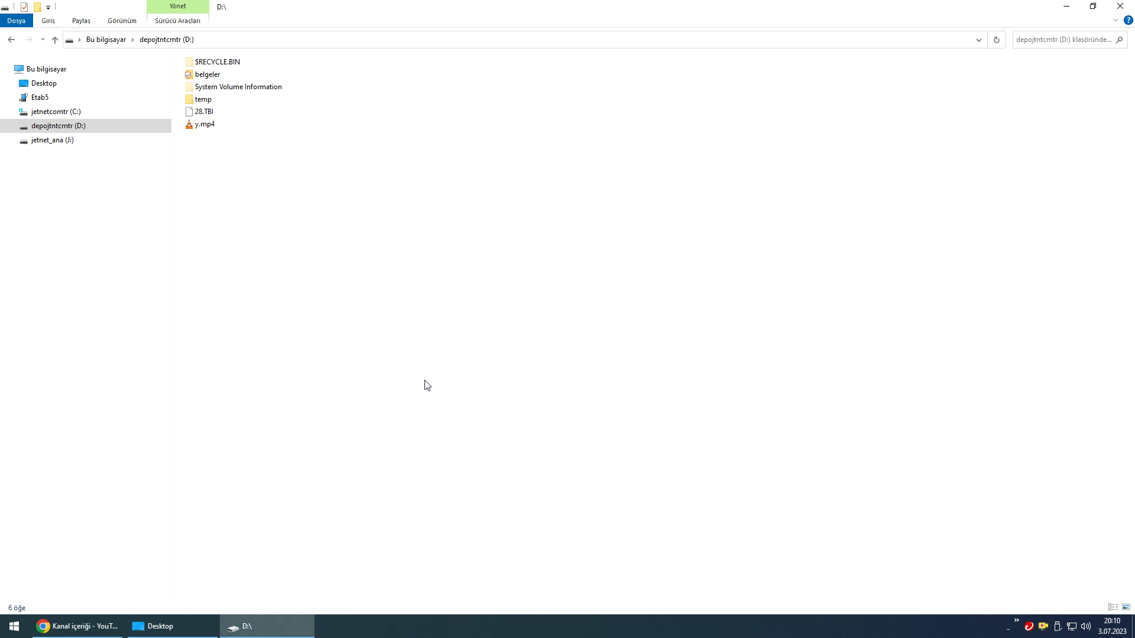
{"action": "right_click", "coordinate": [346, 286]}
{"action": "left_click", "coordinate": [410, 445]}
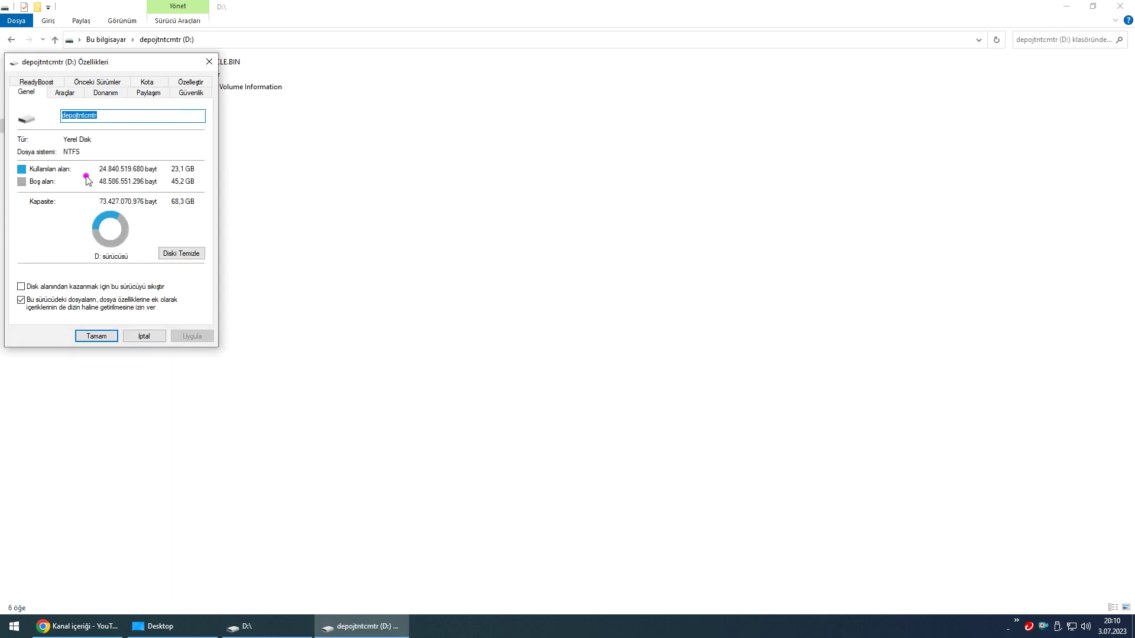
{"action": "left_click", "coordinate": [144, 335]}
{"action": "left_click", "coordinate": [1127, 7]}
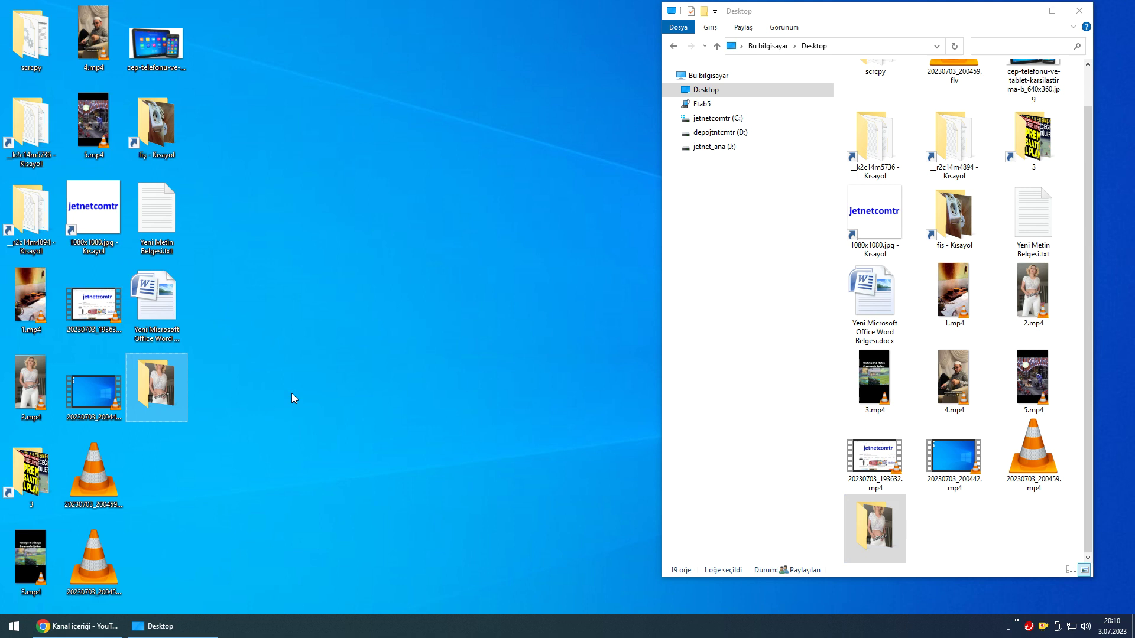
- View the general properties of the blank-named desktop folder and close the properties dialog
{"action": "right_click", "coordinate": [166, 388]}
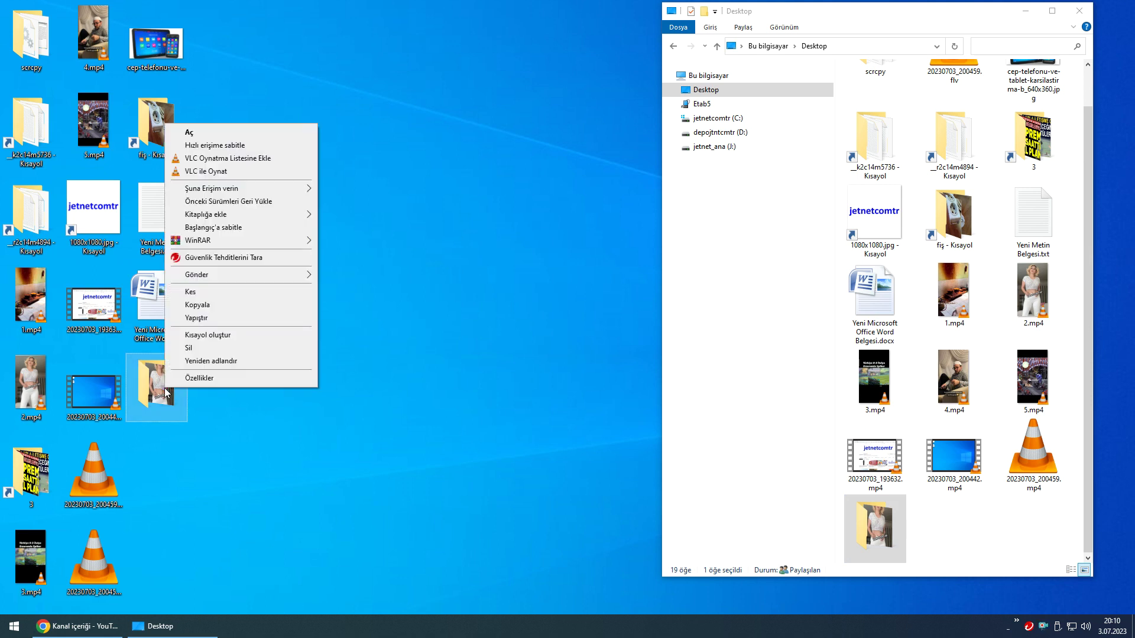
{"action": "left_click", "coordinate": [206, 382]}
{"action": "left_click_drag", "start_coordinate": [383, 327], "coordinate": [481, 27]}
{"action": "left_click", "coordinate": [484, 288]}
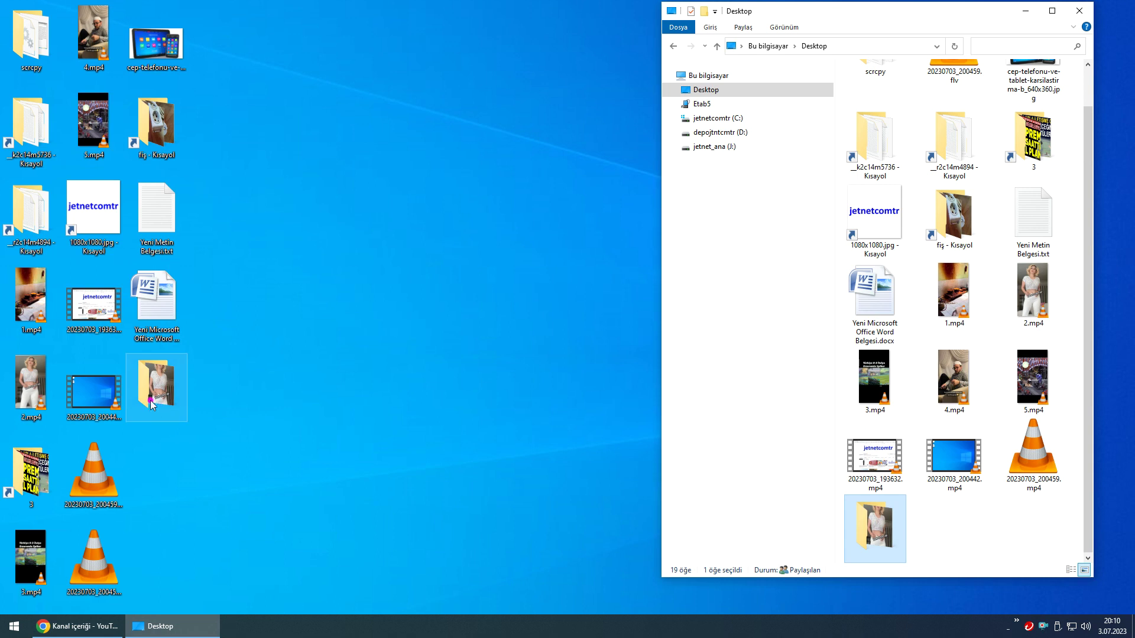
- Open the blank-named desktop folder's properties and look through its sharing, security and customization settings
{"action": "right_click", "coordinate": [159, 386]}
{"action": "left_click", "coordinate": [193, 380]}
{"action": "left_click_drag", "start_coordinate": [292, 330], "coordinate": [425, 131]}
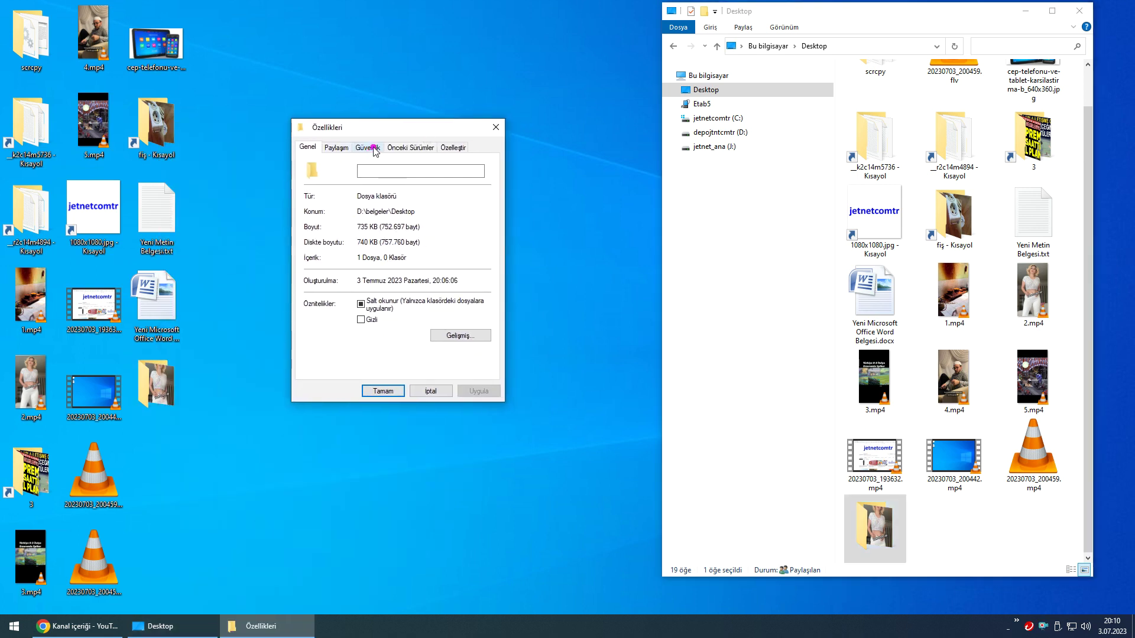
{"action": "left_click", "coordinate": [337, 147]}
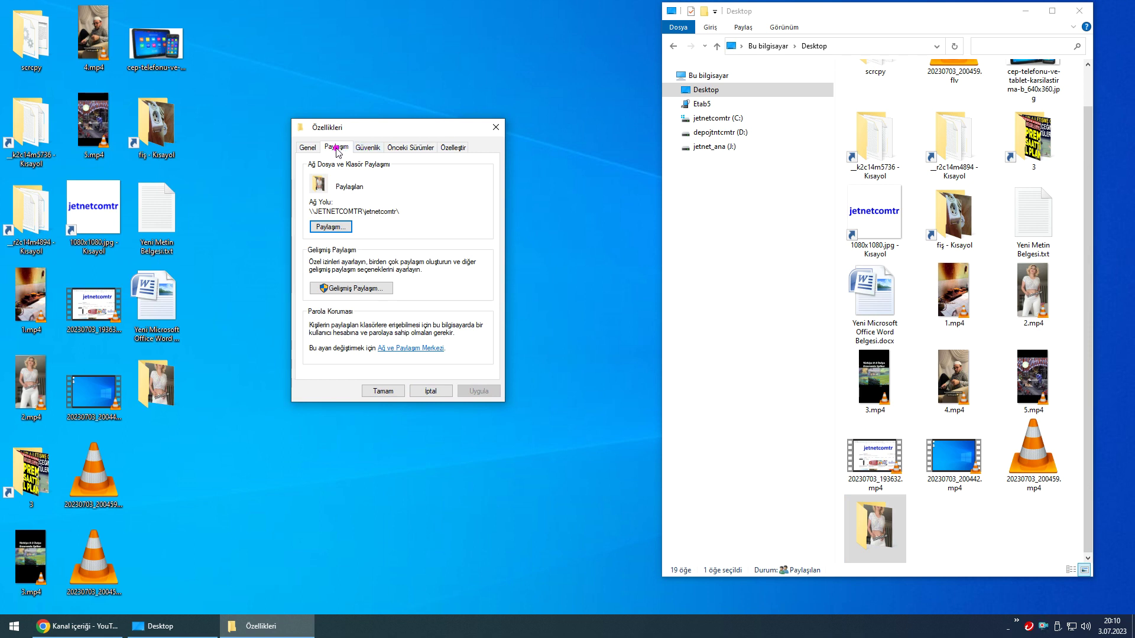
{"action": "left_click", "coordinate": [371, 148]}
{"action": "left_click", "coordinate": [454, 148]}
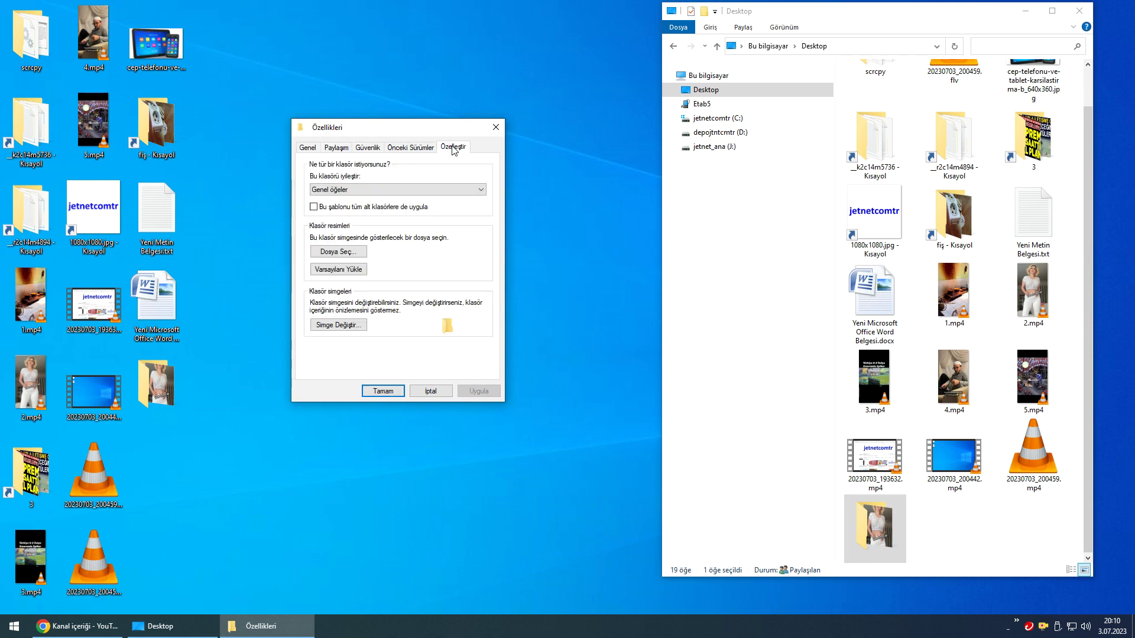
- Change the folder's icon to the blank SHELL32.dll icon in the fourth row beside the padlock and accept the properties
{"action": "left_click", "coordinate": [354, 326]}
{"action": "left_click_drag", "start_coordinate": [414, 188], "coordinate": [329, 46]}
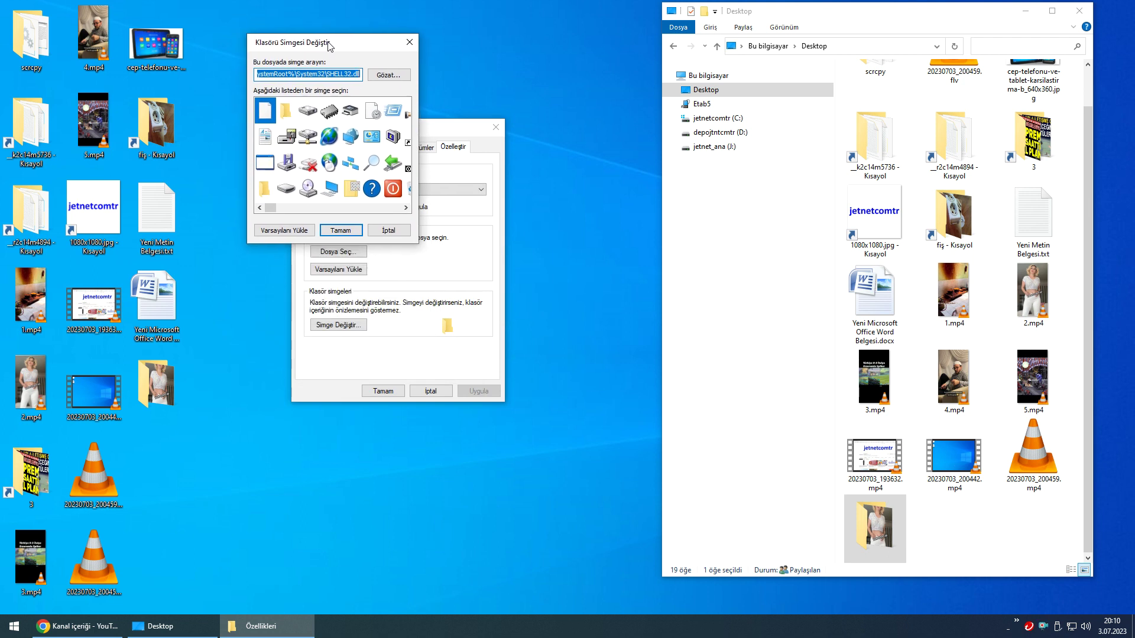
{"action": "left_click", "coordinate": [311, 208]}
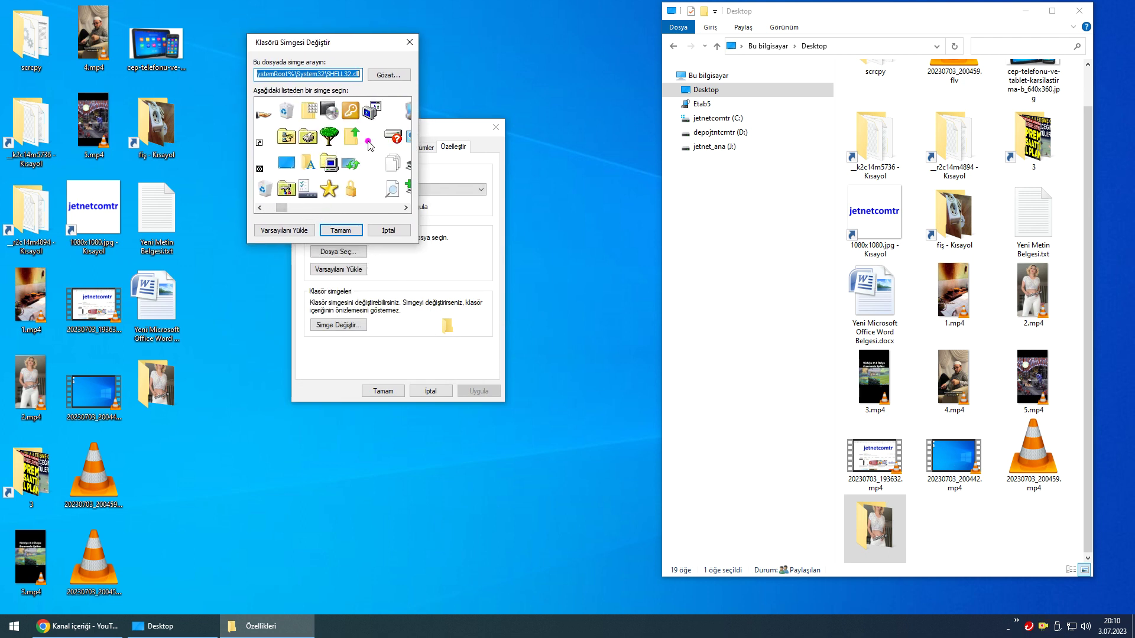
{"action": "left_click", "coordinate": [373, 191]}
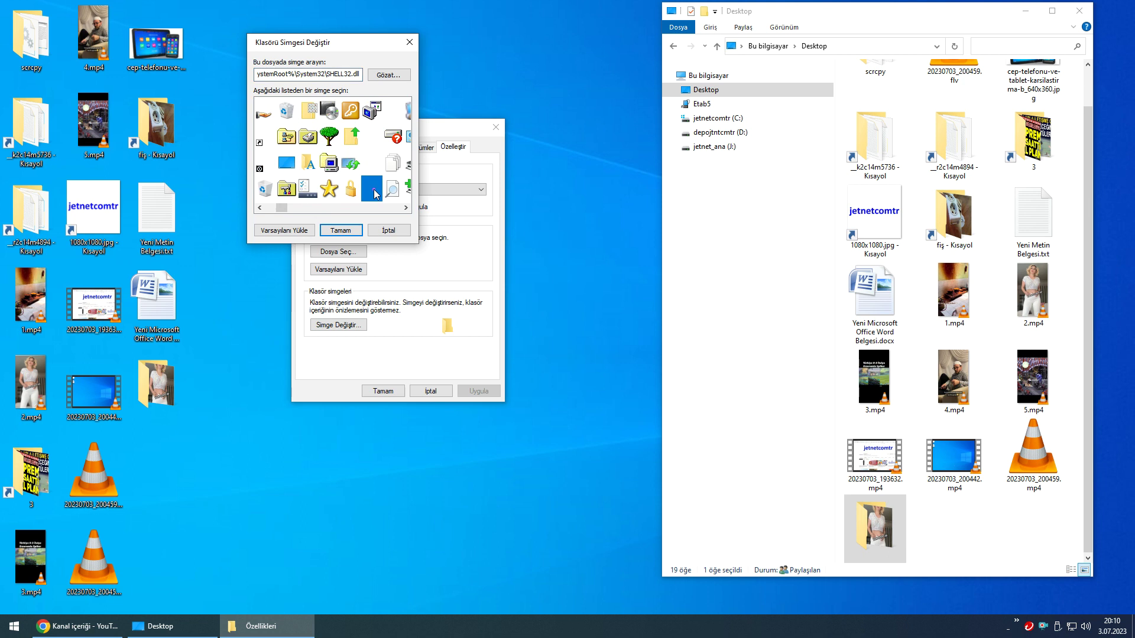
{"action": "left_click", "coordinate": [375, 166]}
{"action": "left_click", "coordinate": [373, 139]}
{"action": "left_click", "coordinate": [372, 189]}
{"action": "left_click", "coordinate": [340, 231]}
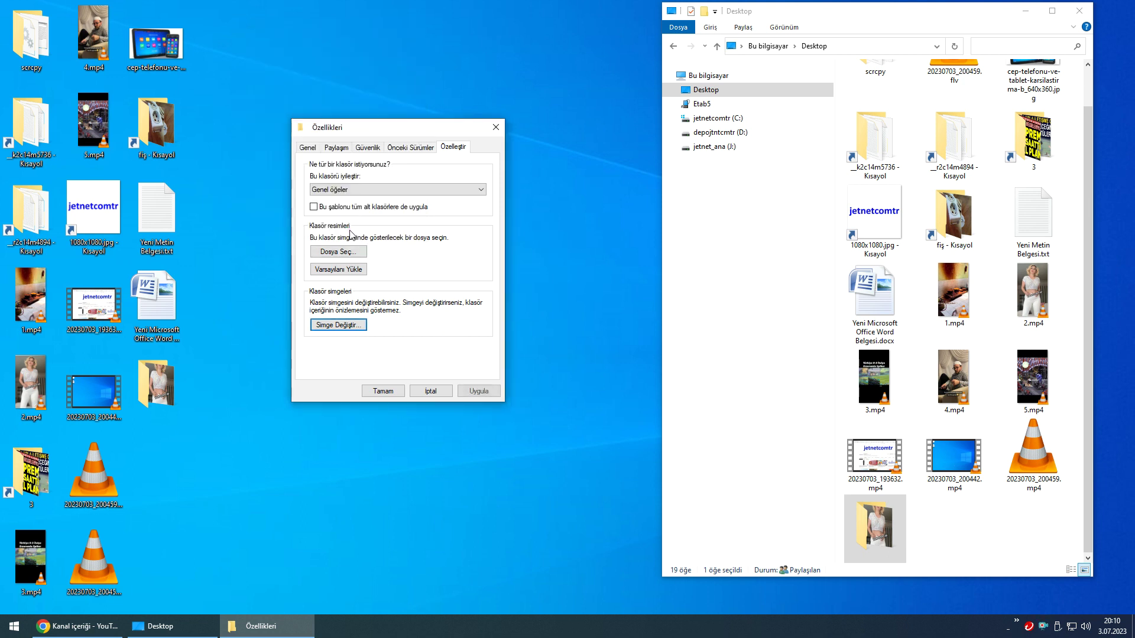
{"action": "left_click", "coordinate": [383, 391]}
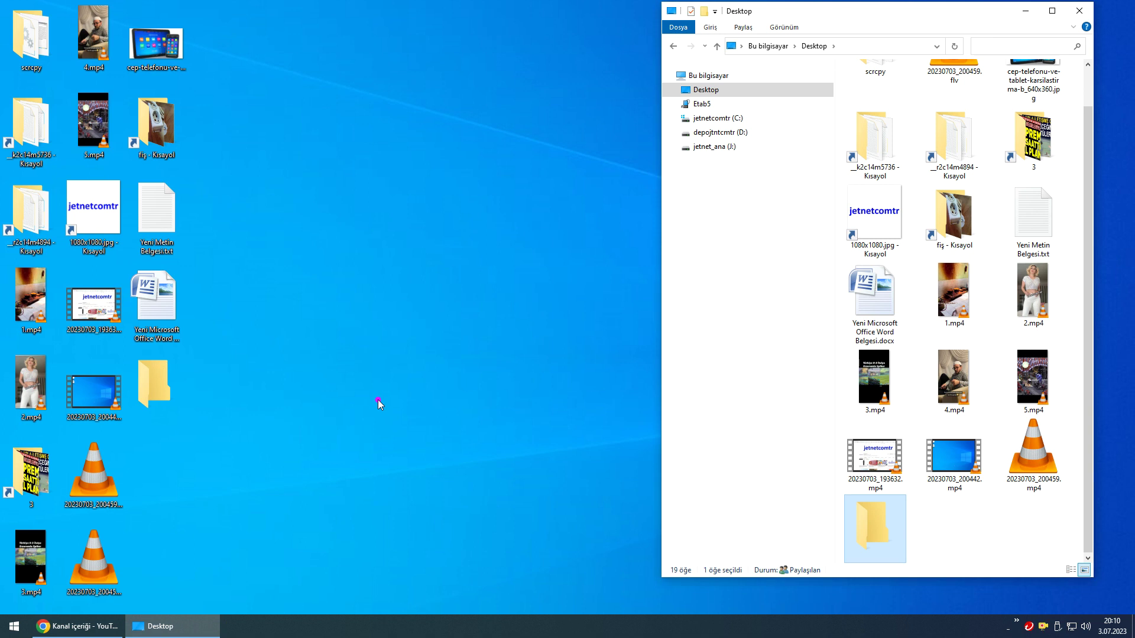
- Set the blank-named folder's icon to the empty SHELL32.dll icon in the third row, accept the properties and refresh the desktop
{"action": "right_click", "coordinate": [158, 385]}
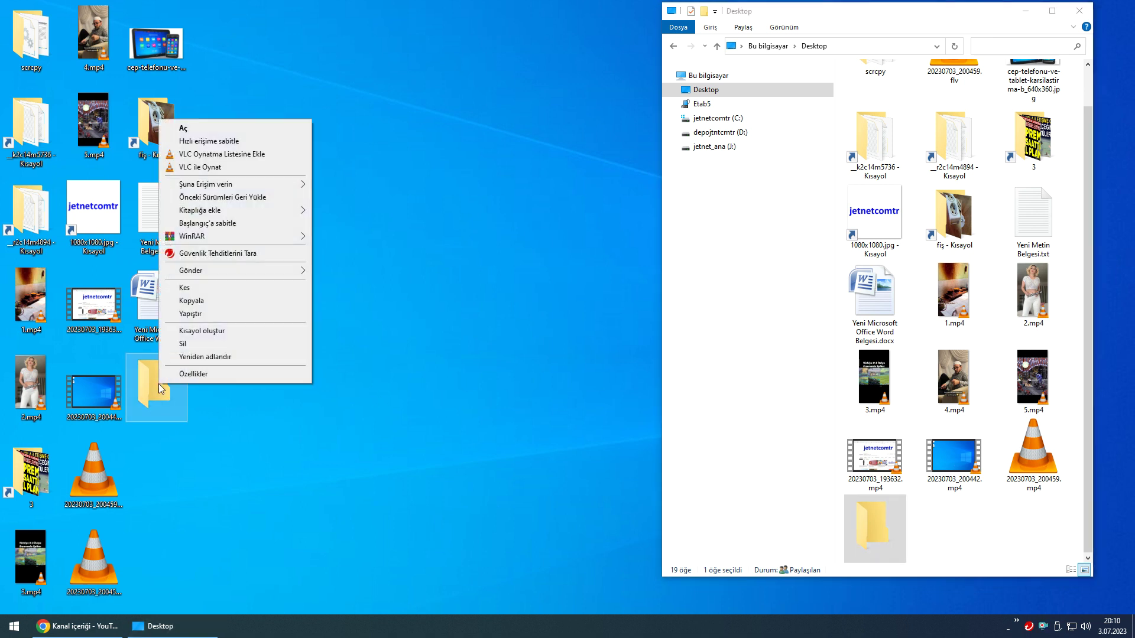
{"action": "left_click", "coordinate": [202, 376]}
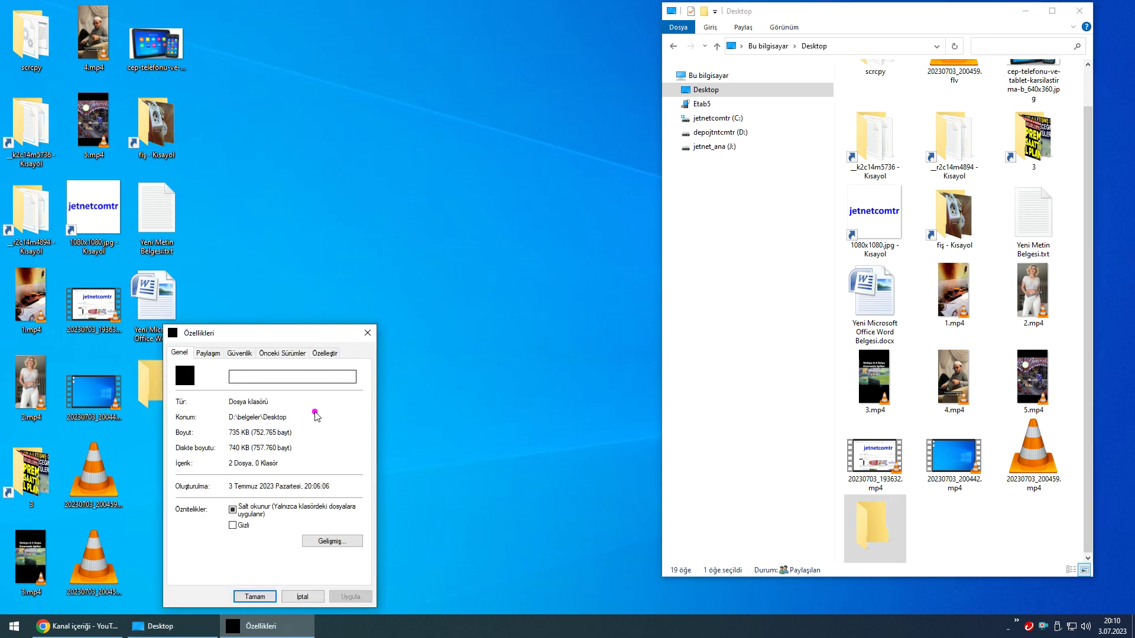
{"action": "left_click", "coordinate": [325, 353]}
{"action": "left_click", "coordinate": [213, 530]}
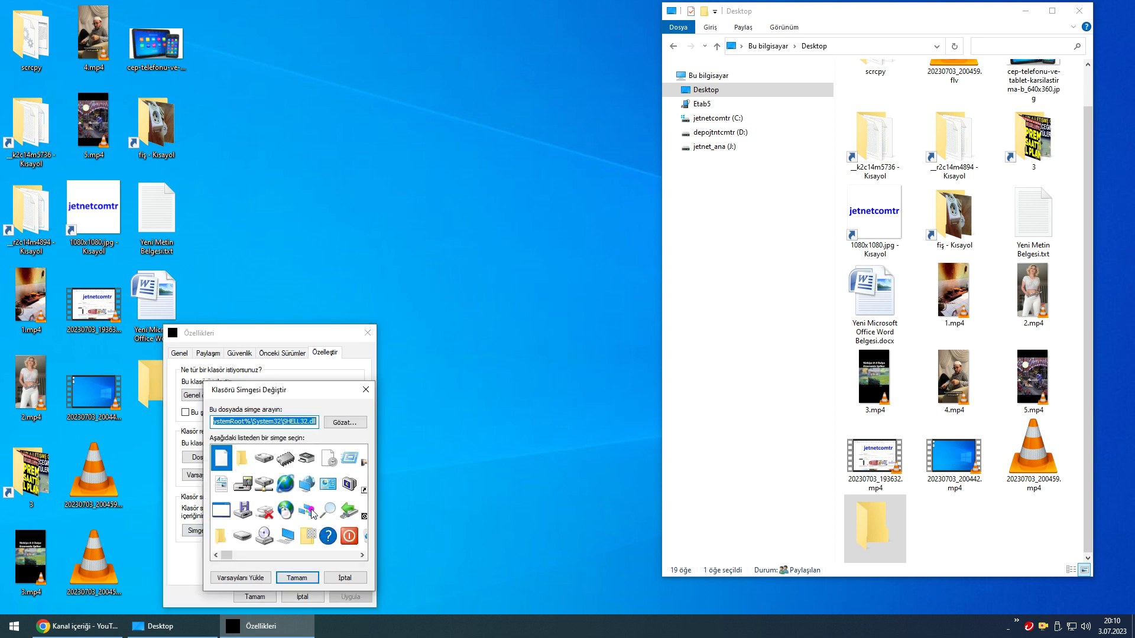
{"action": "scroll", "coordinate": [327, 555], "scroll_direction": "right", "scroll_amount": 2}
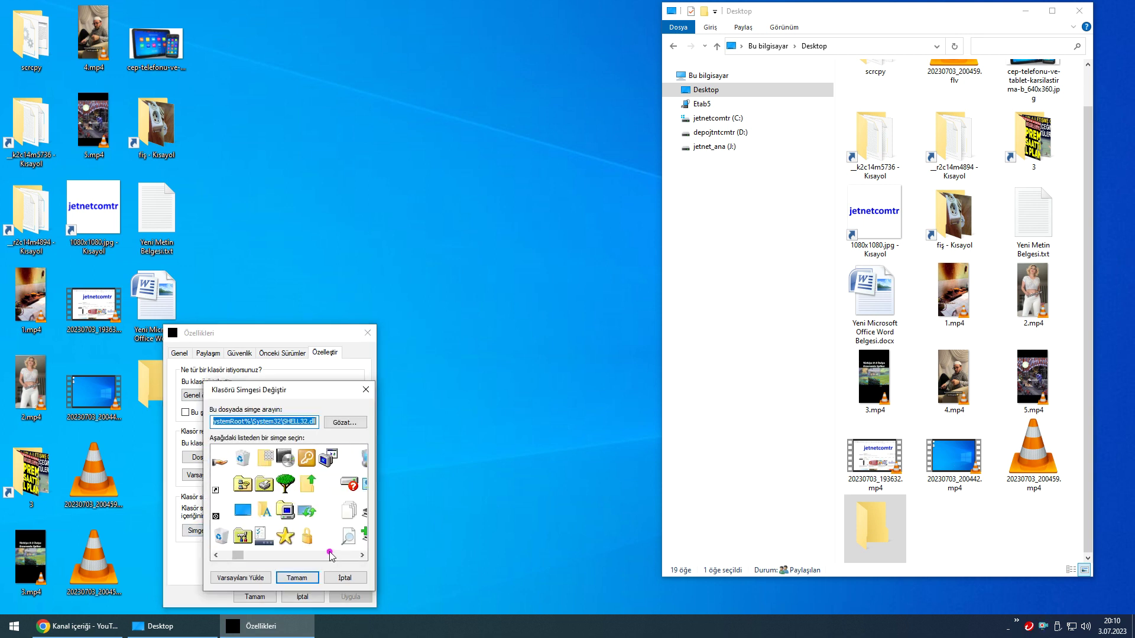
{"action": "left_click", "coordinate": [330, 511]}
{"action": "left_click", "coordinate": [288, 577]}
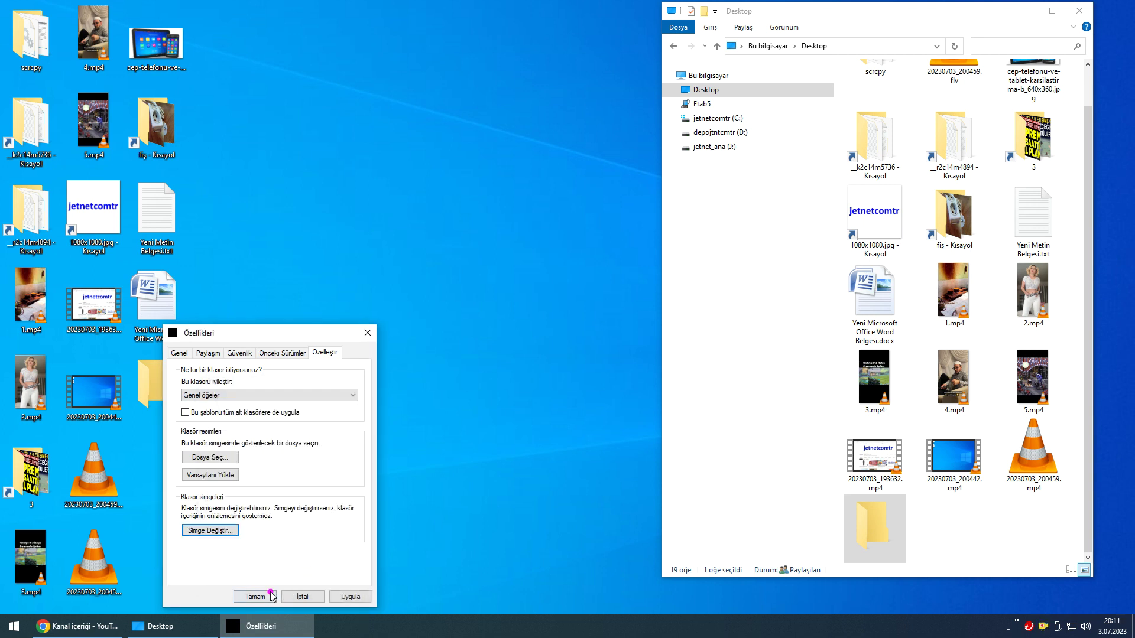
{"action": "left_click", "coordinate": [273, 594]}
{"action": "right_click", "coordinate": [345, 373]}
{"action": "left_click", "coordinate": [389, 408]}
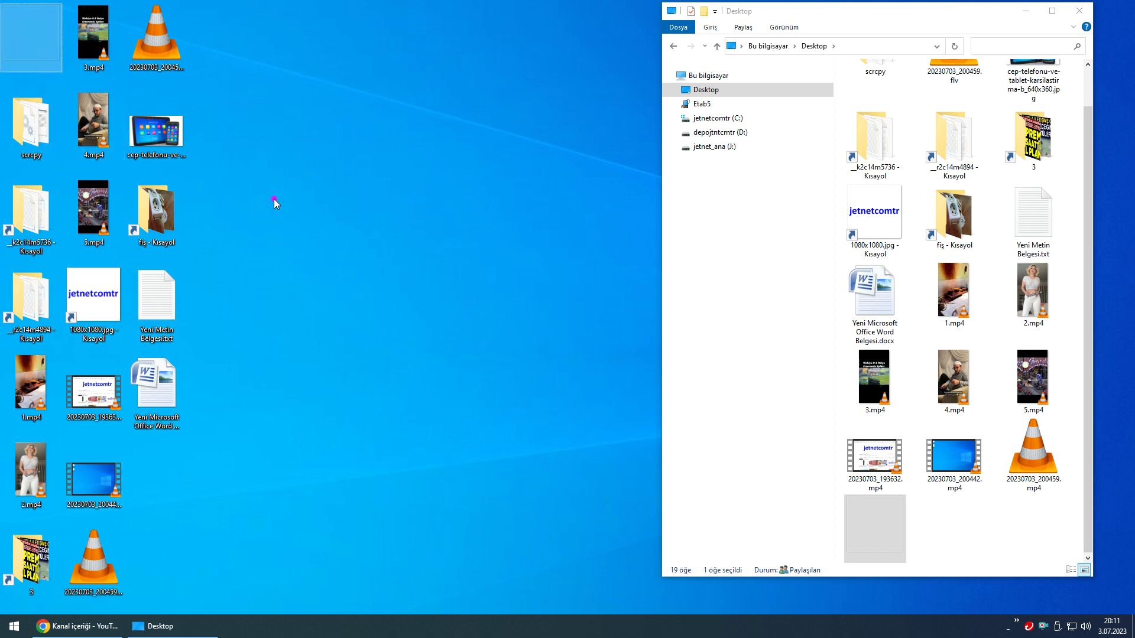
- Open the invisible folder in File Explorer, request permanent deletion of its desktop.ini and decline it
{"action": "left_click", "coordinate": [978, 528]}
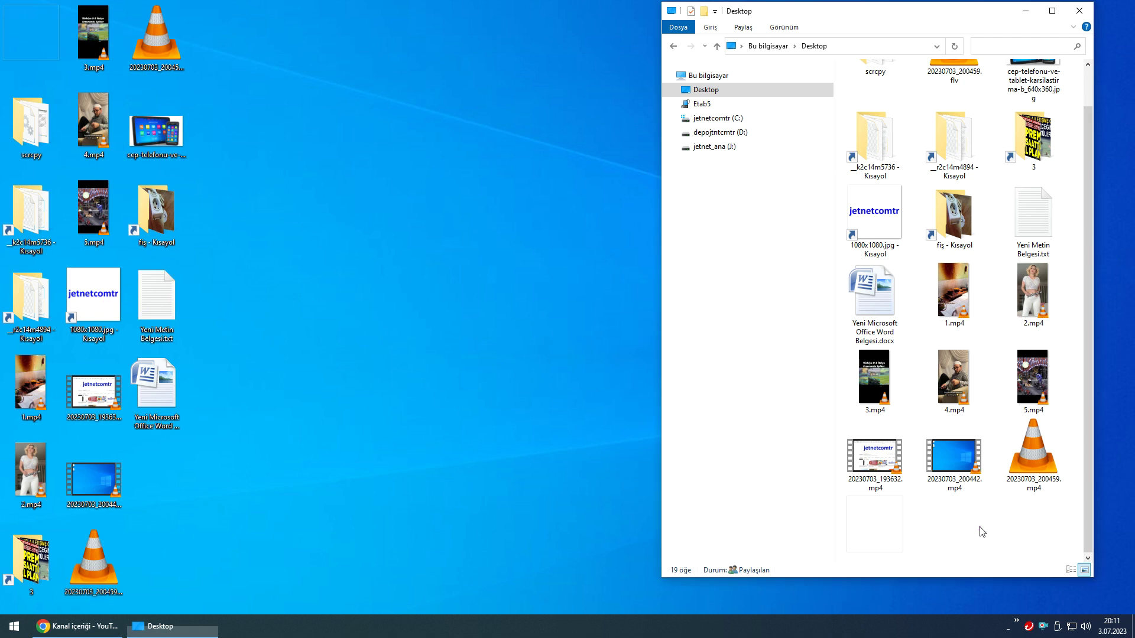
{"action": "double_click", "coordinate": [897, 526]}
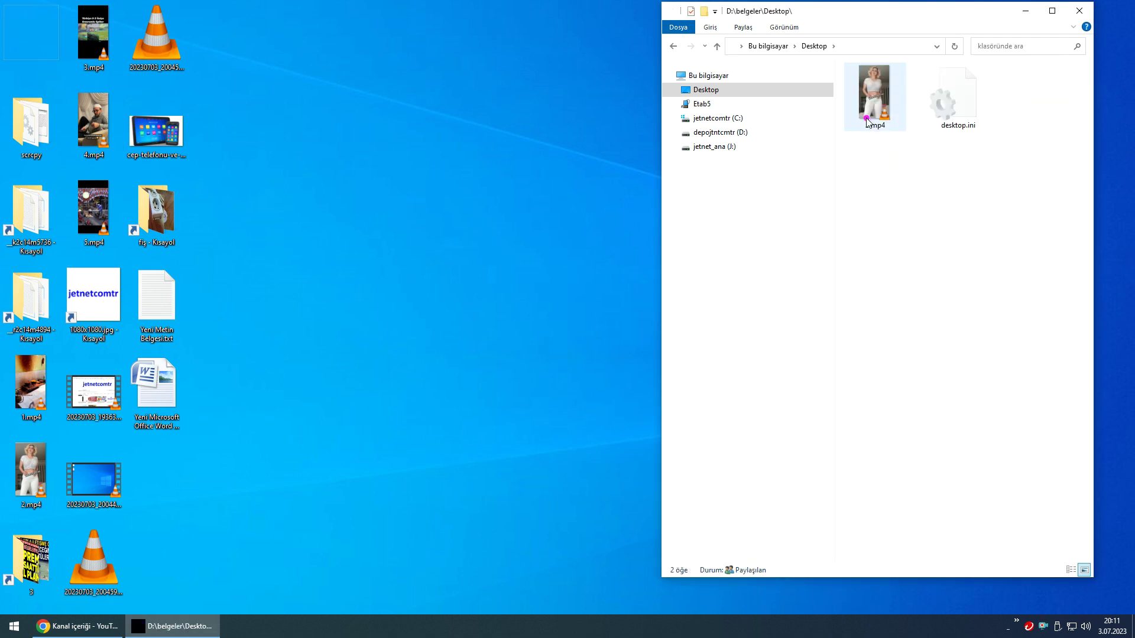
{"action": "left_click", "coordinate": [965, 97]}
{"action": "key", "text": "shift+Delete"}
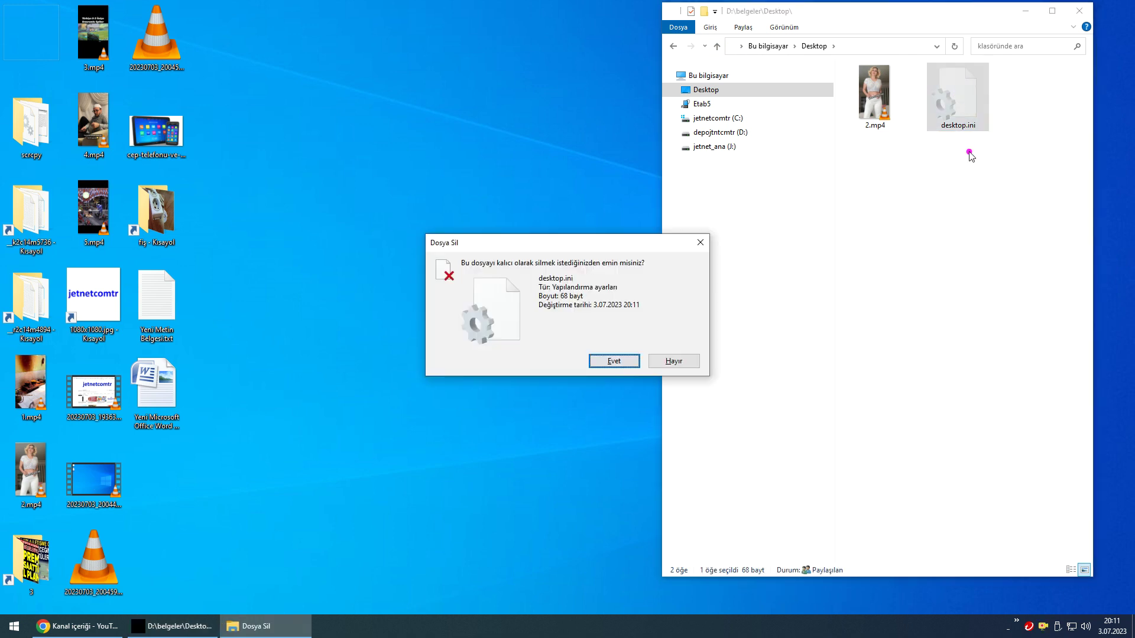
{"action": "left_click", "coordinate": [673, 362]}
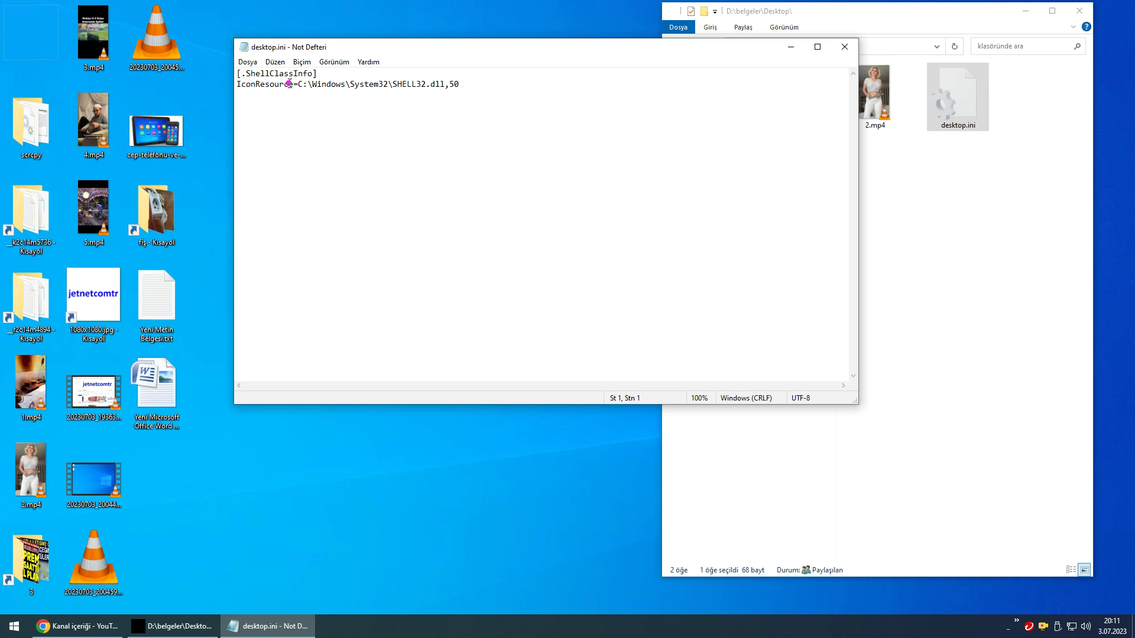
- Examine the text of desktop.ini in Notepad and the file's general properties, closing both without changes
{"action": "left_click_drag", "start_coordinate": [237, 73], "coordinate": [541, 87]}
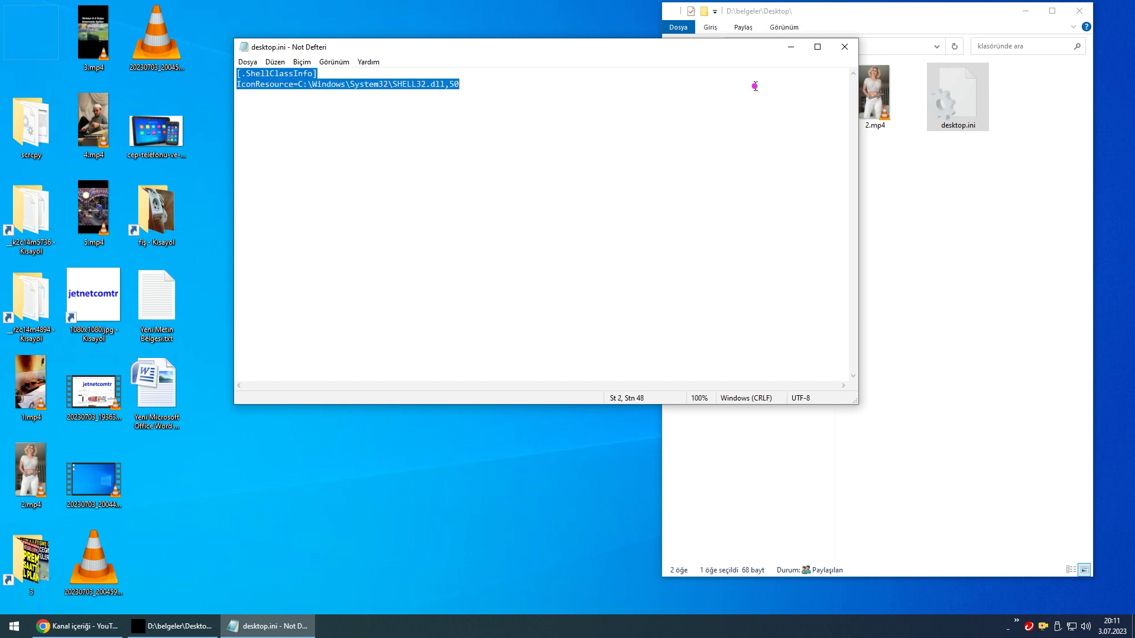
{"action": "left_click", "coordinate": [845, 47]}
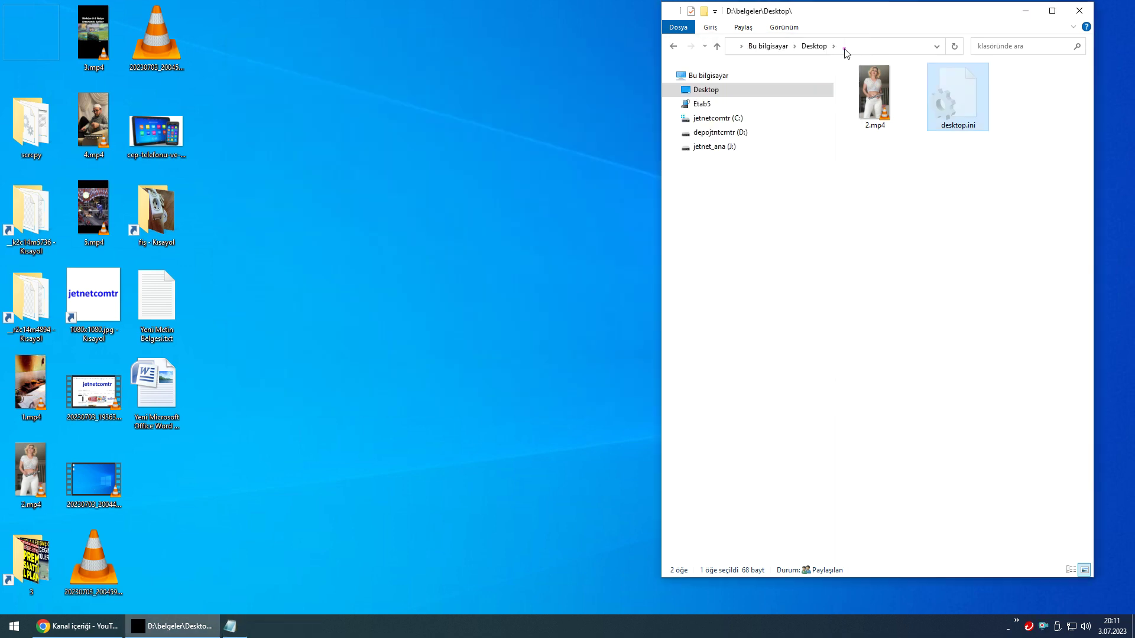
{"action": "right_click", "coordinate": [956, 101]}
{"action": "left_click", "coordinate": [1002, 335]}
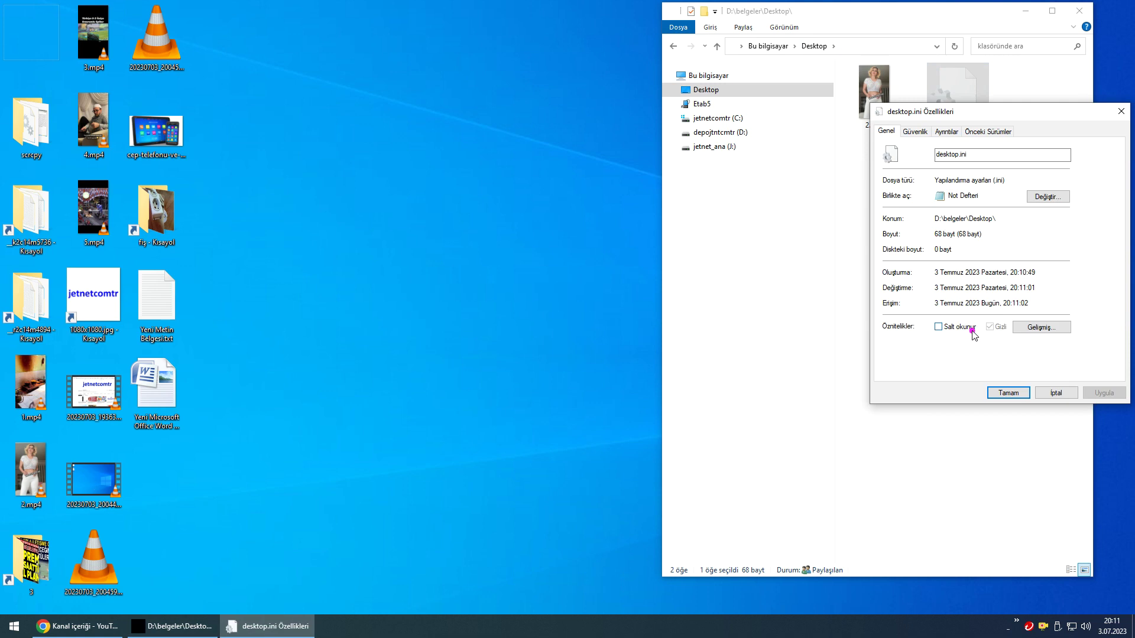
{"action": "left_click", "coordinate": [1056, 392]}
- Cut desktop.ini from the invisible folder, and create and open a new folder on the desktop
{"action": "right_click", "coordinate": [949, 102]}
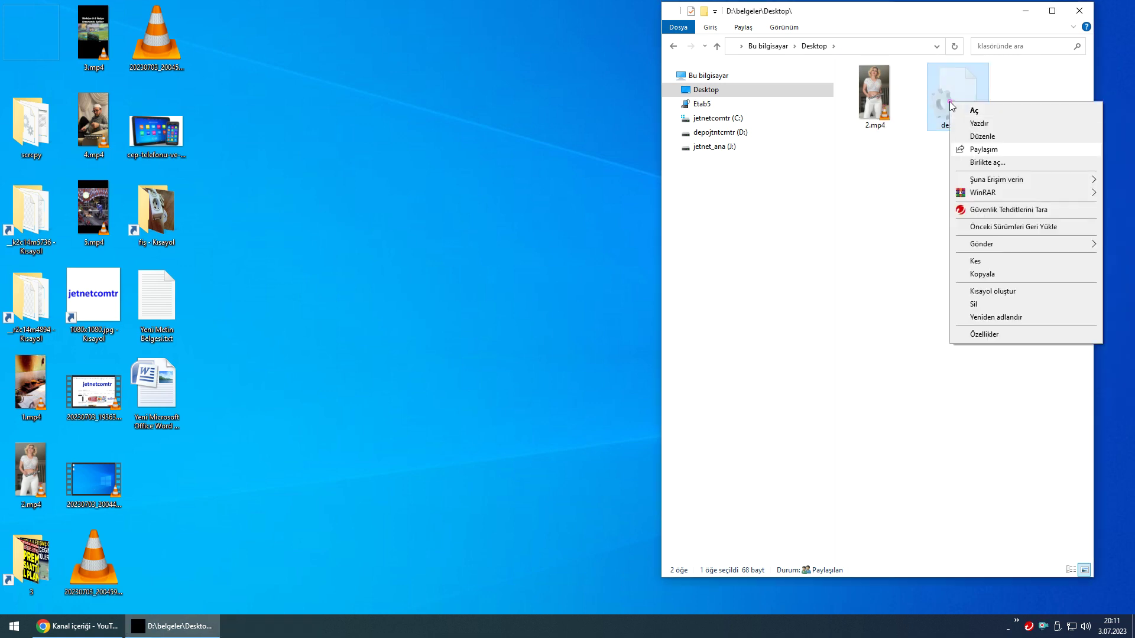
{"action": "left_click", "coordinate": [974, 261]}
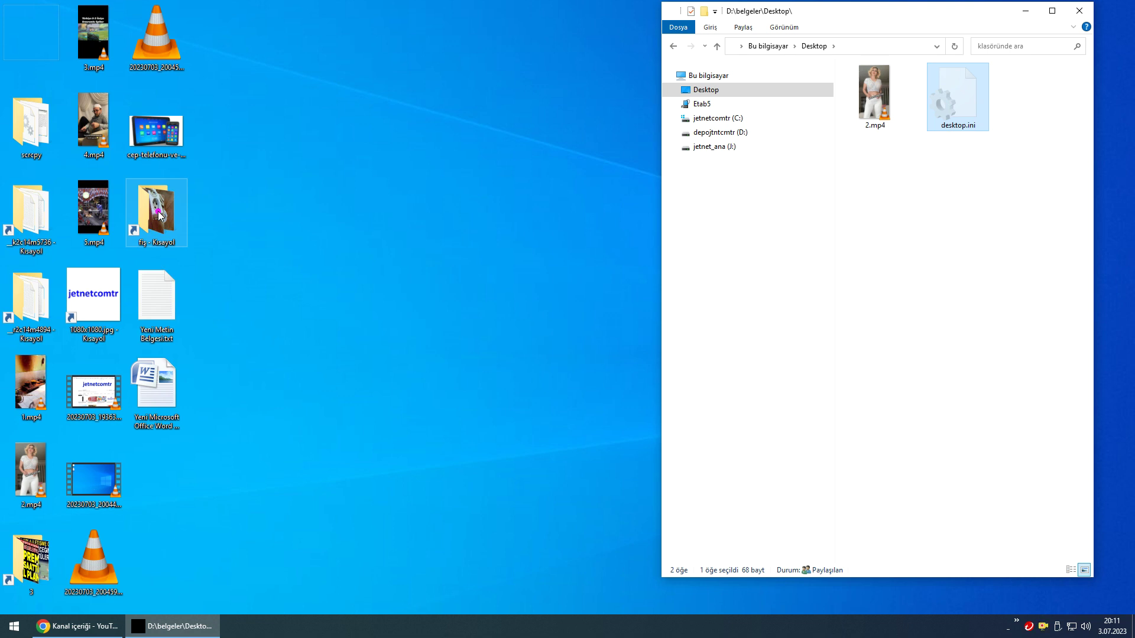
{"action": "right_click", "coordinate": [235, 265]}
{"action": "mouse_move", "coordinate": [308, 362]}
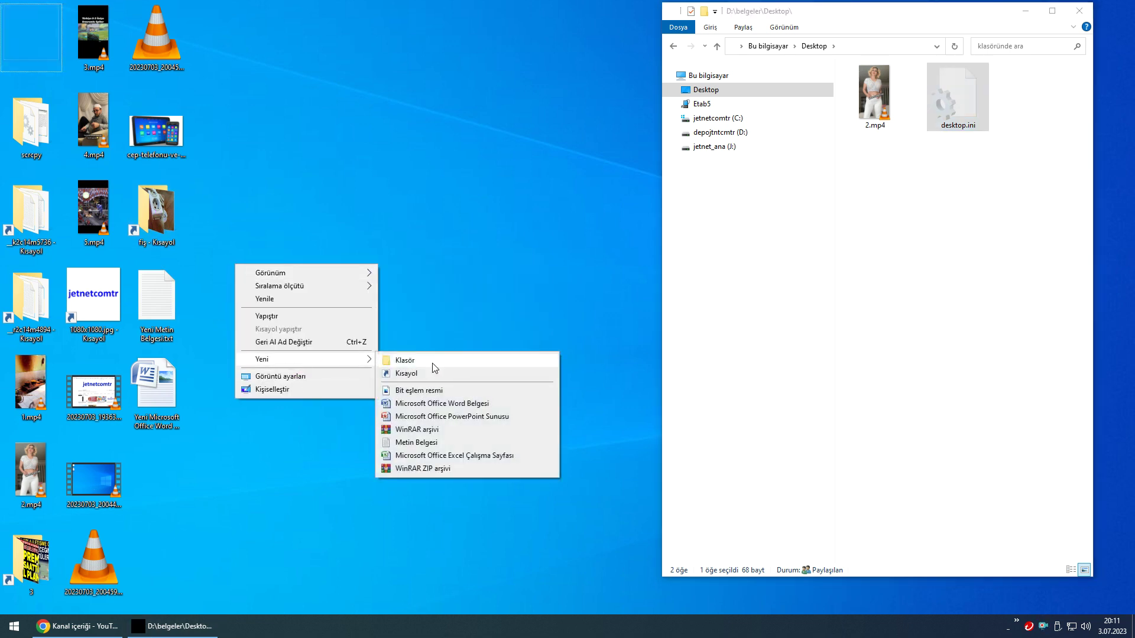
{"action": "left_click", "coordinate": [406, 361]}
{"action": "left_click", "coordinate": [156, 471]}
{"action": "double_click", "coordinate": [156, 470]}
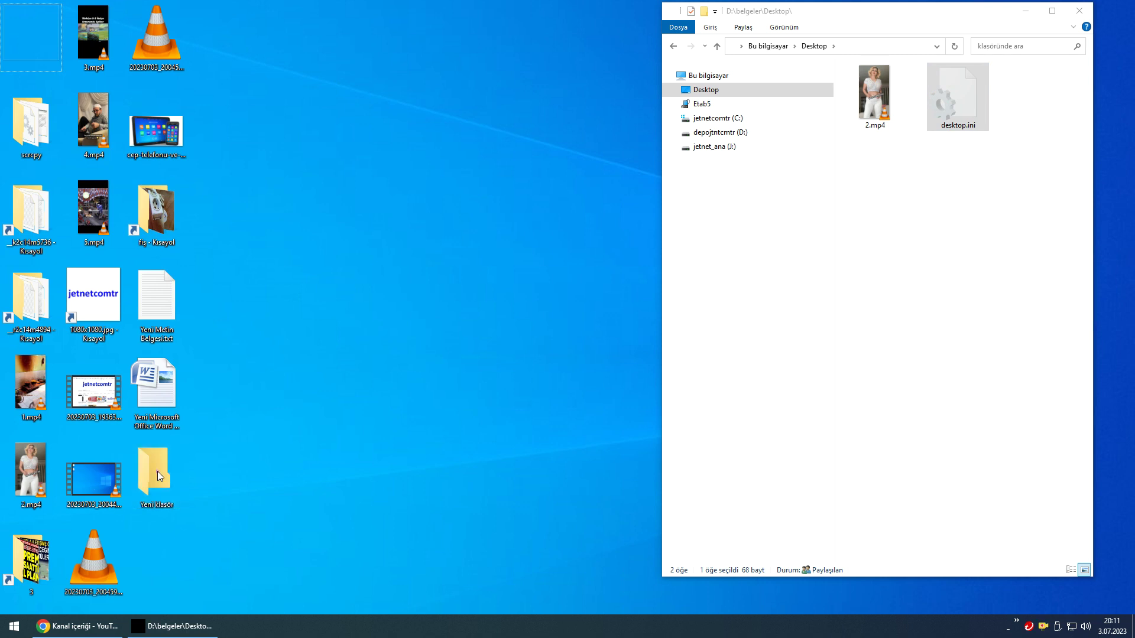
- Paste desktop.ini into the new folder and confirm moving the system file
{"action": "right_click", "coordinate": [328, 248]}
{"action": "left_click", "coordinate": [378, 334]}
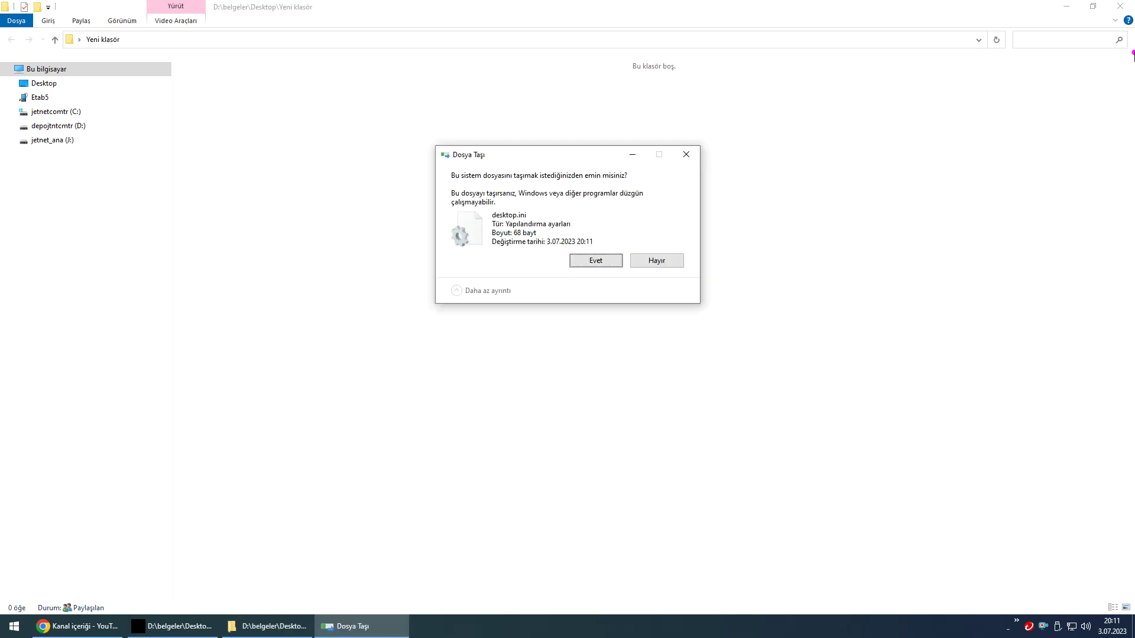
{"action": "left_click", "coordinate": [597, 258]}
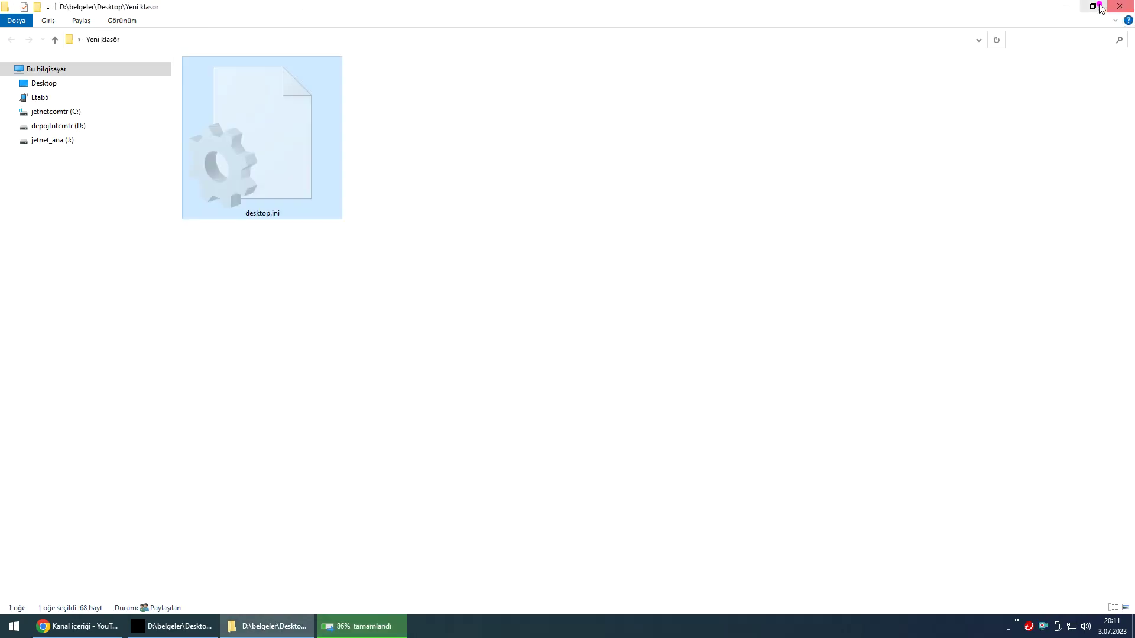
- Restore and narrow the new folder's window beside the Desktop folder's window, and sort the desktop icons by name
{"action": "left_click", "coordinate": [1092, 6]}
{"action": "left_click_drag", "start_coordinate": [887, 34], "coordinate": [391, 35]}
{"action": "left_click", "coordinate": [717, 46]}
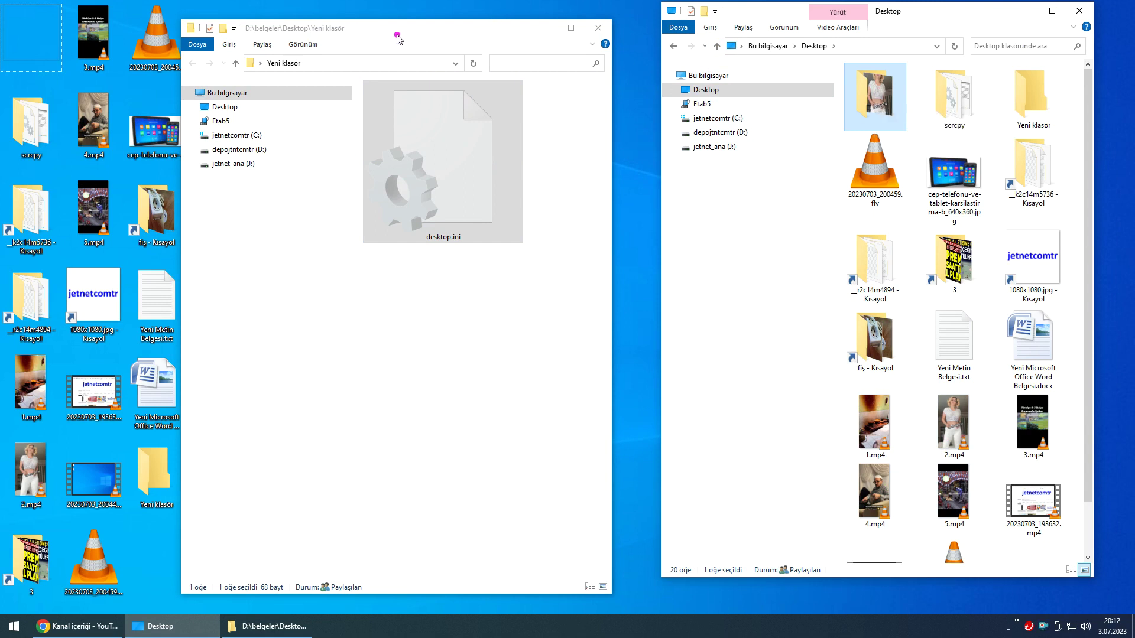
{"action": "left_click_drag", "start_coordinate": [181, 206], "coordinate": [303, 189]}
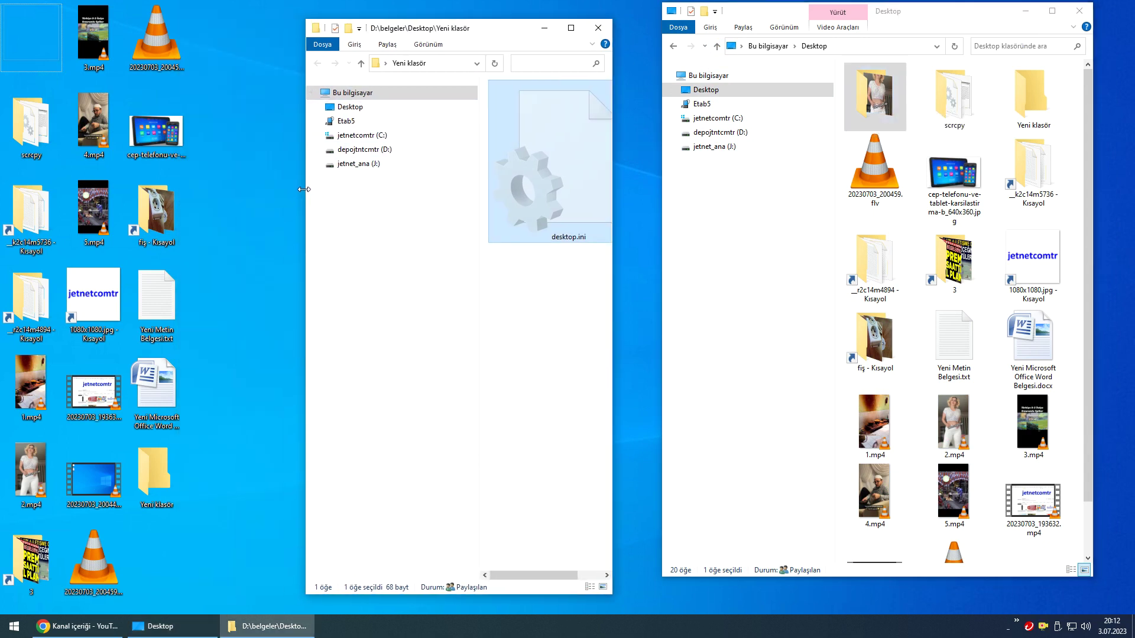
{"action": "left_click", "coordinate": [555, 335]}
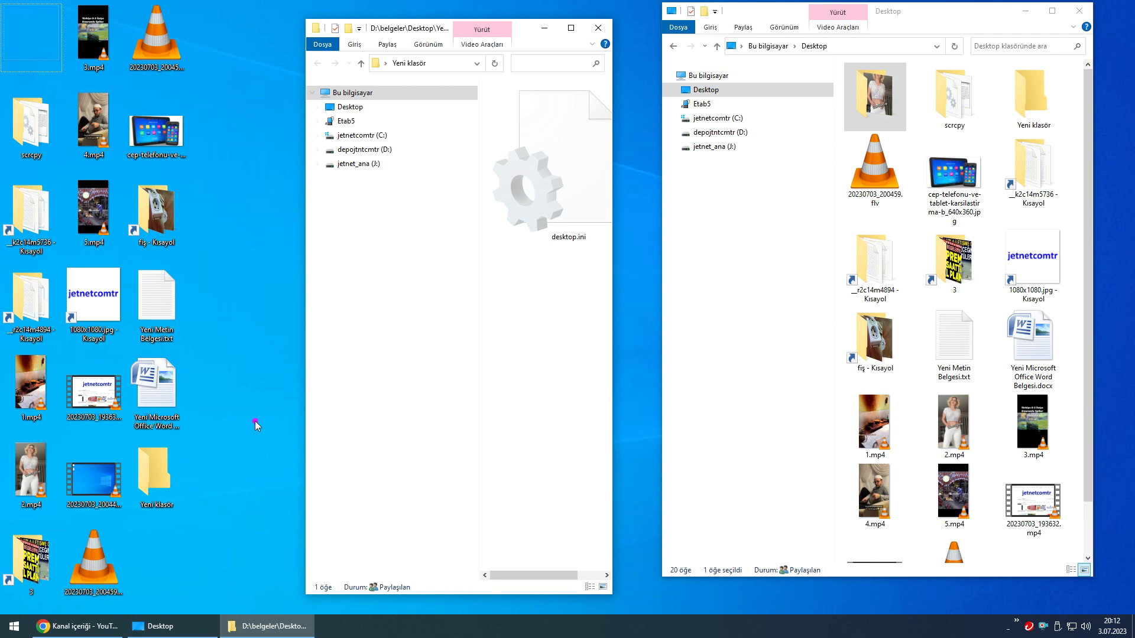
{"action": "right_click", "coordinate": [237, 176]}
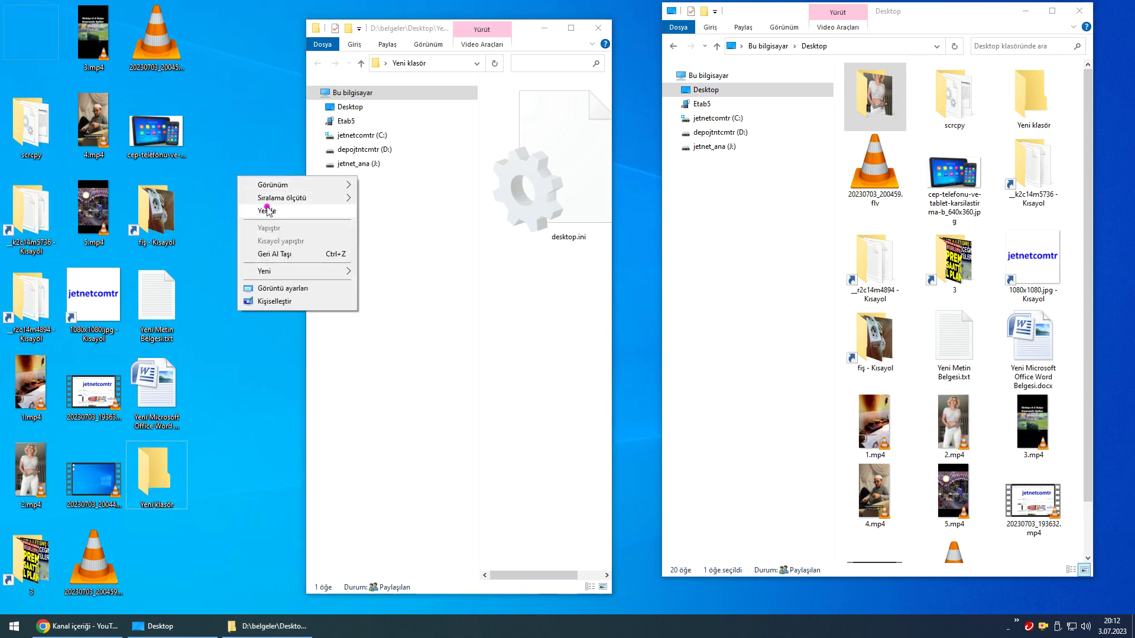
{"action": "left_click", "coordinate": [379, 199]}
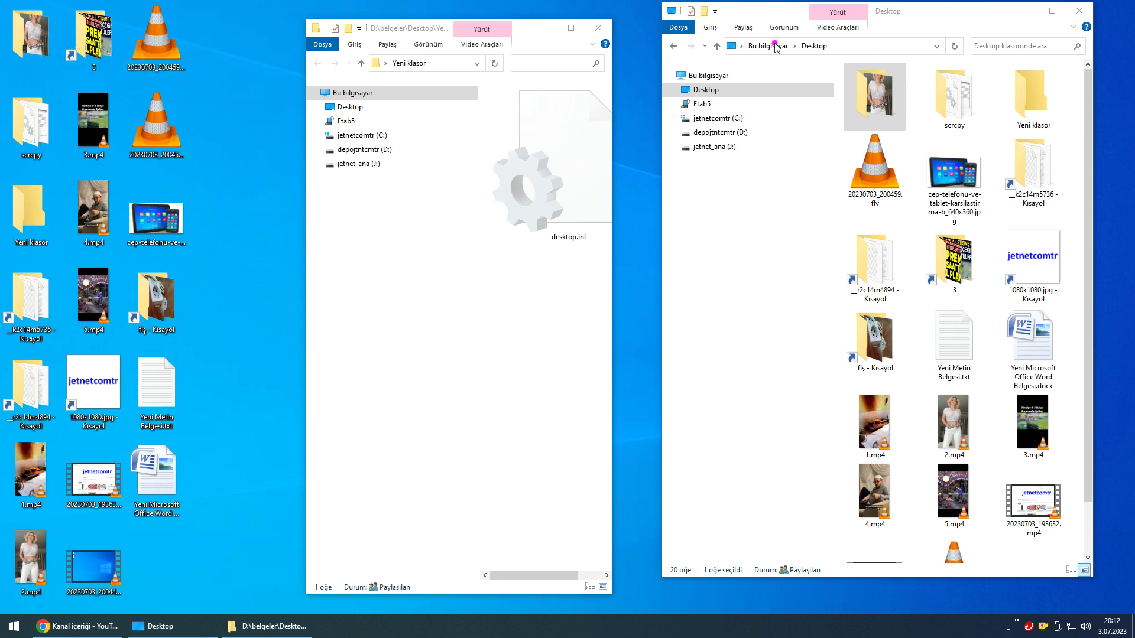
- Select desktop.ini in the new folder and widen that folder's window
{"action": "right_click", "coordinate": [539, 186]}
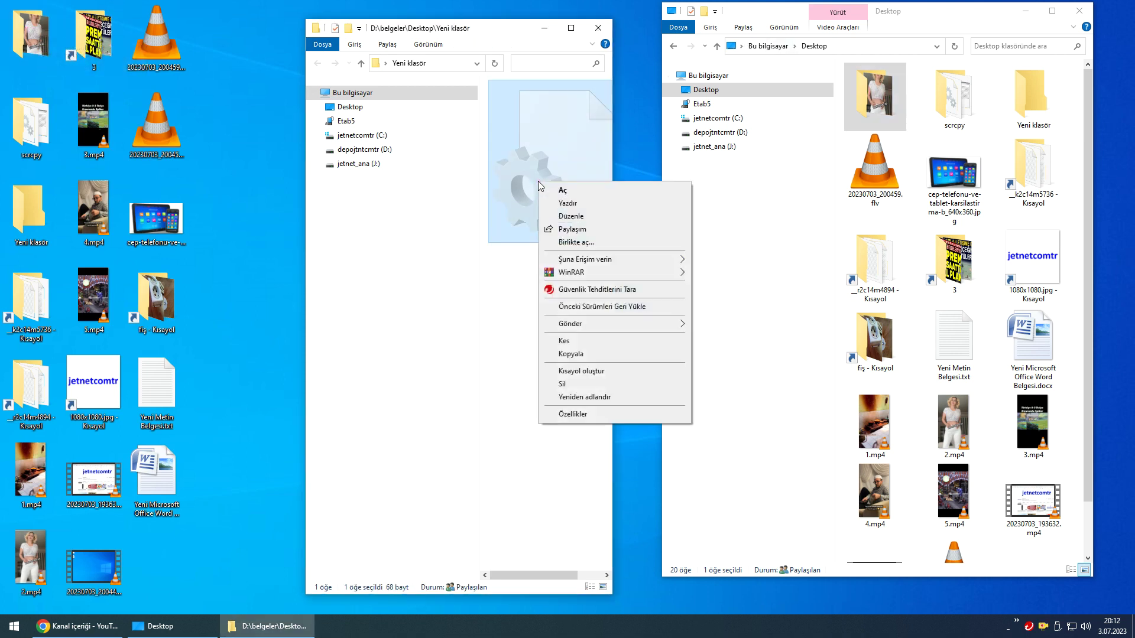
{"action": "left_click", "coordinate": [515, 389]}
{"action": "left_click", "coordinate": [555, 216]}
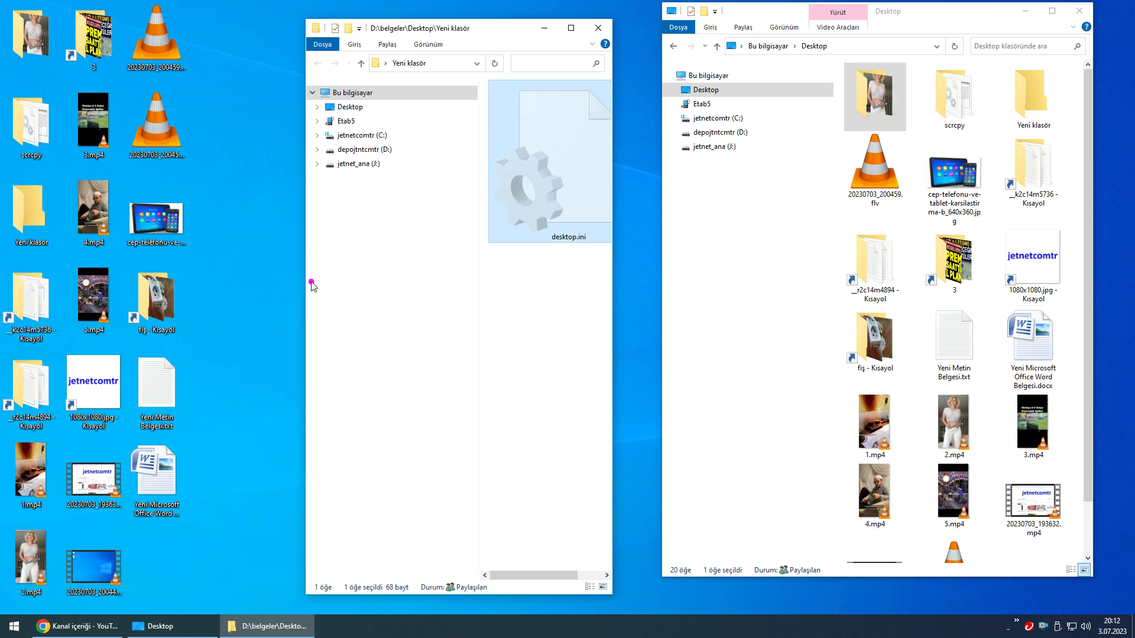
{"action": "left_click_drag", "start_coordinate": [305, 280], "coordinate": [236, 281]}
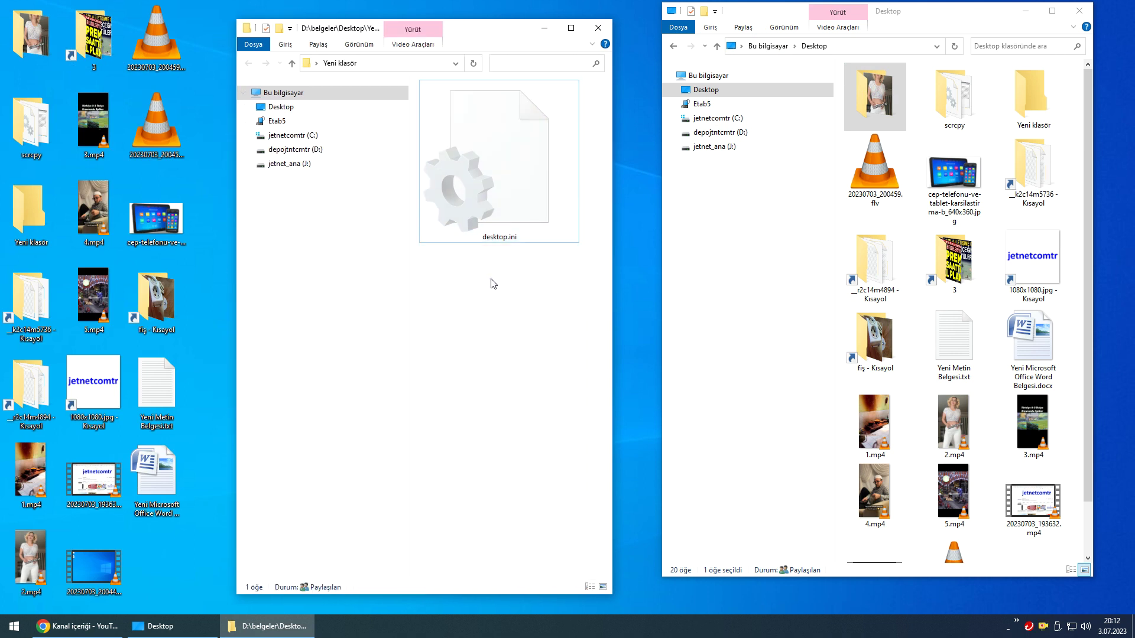
- Move desktop.ini from the new folder back into the unnamed folder, confirm moving the system file, and close the new folder's window
{"action": "left_click", "coordinate": [499, 169]}
{"action": "right_click", "coordinate": [501, 162]}
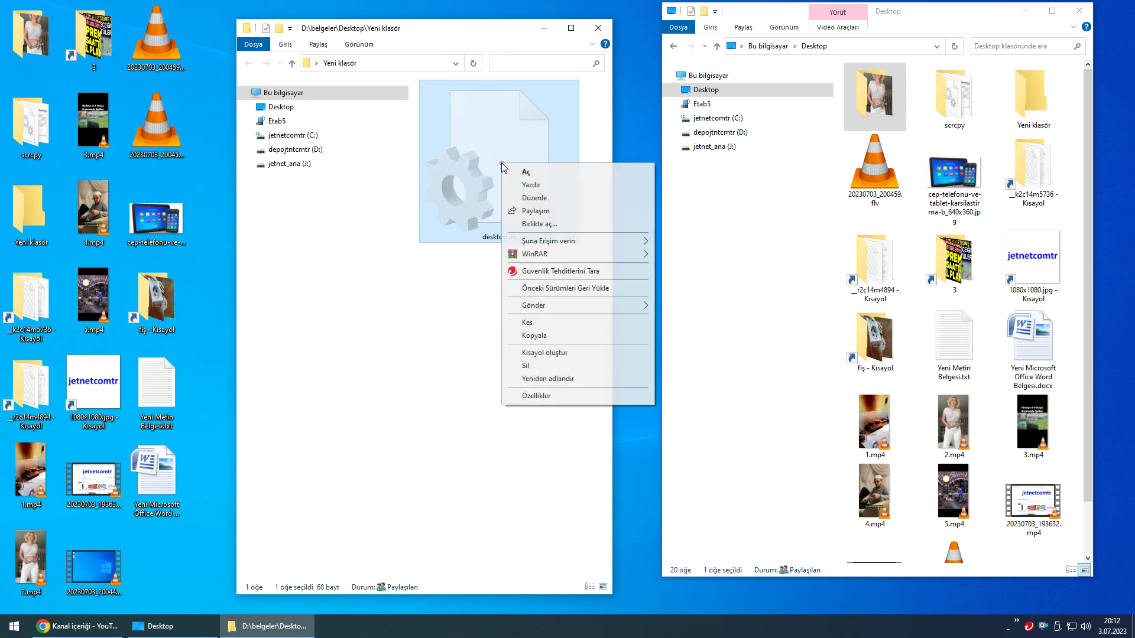
{"action": "left_click", "coordinate": [552, 322]}
{"action": "left_click", "coordinate": [882, 98]}
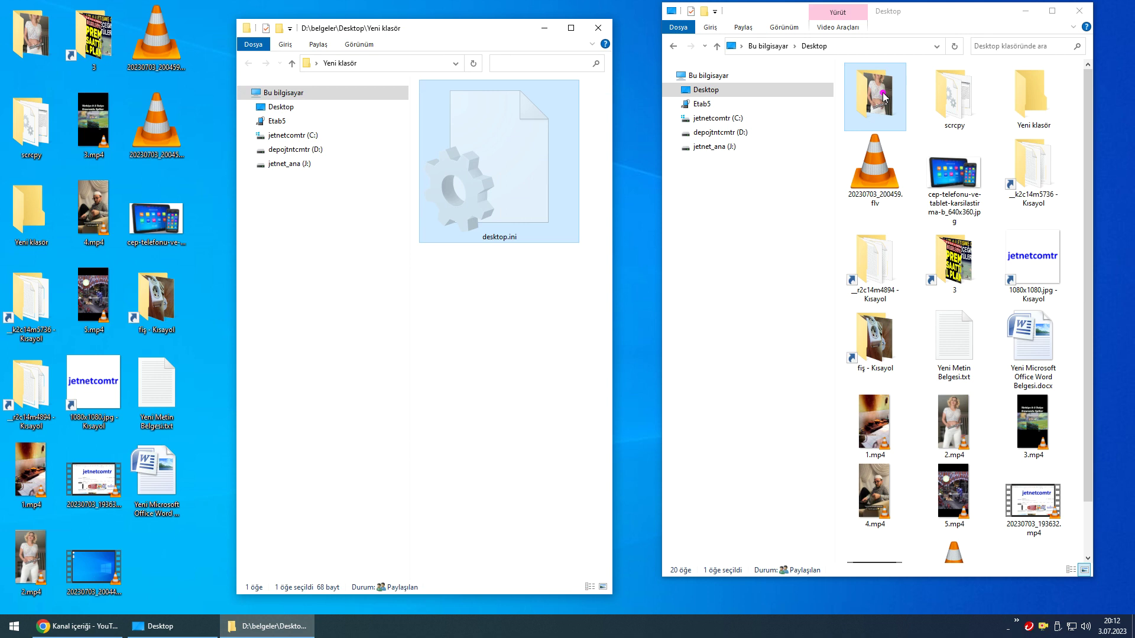
{"action": "right_click", "coordinate": [883, 96]}
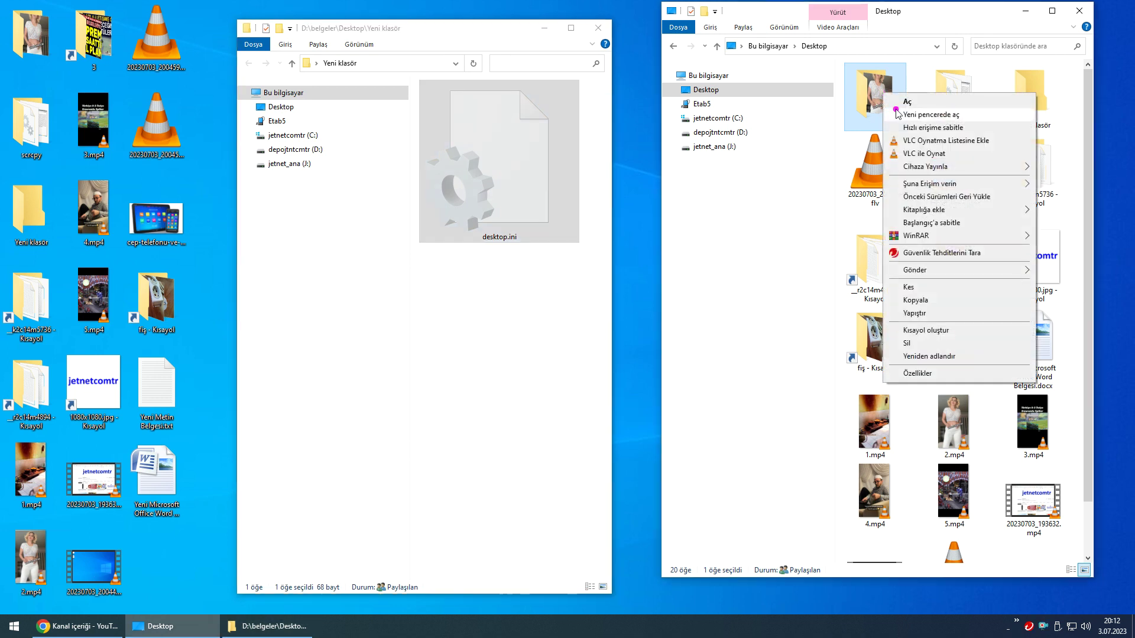
{"action": "left_click", "coordinate": [940, 313]}
{"action": "left_click", "coordinate": [607, 260]}
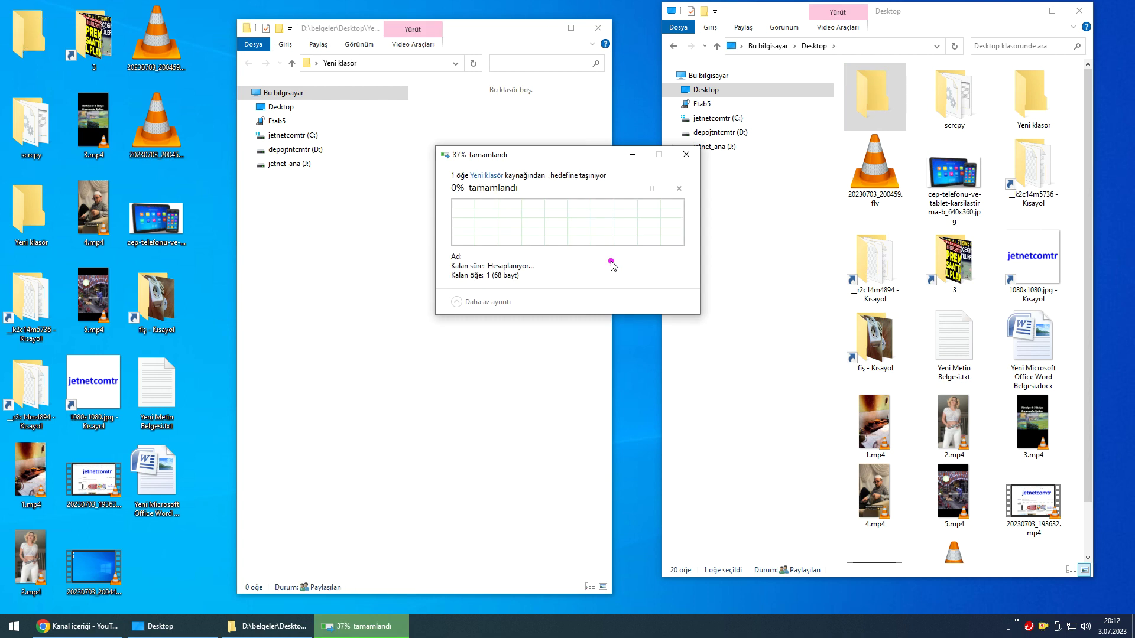
{"action": "left_click", "coordinate": [598, 28]}
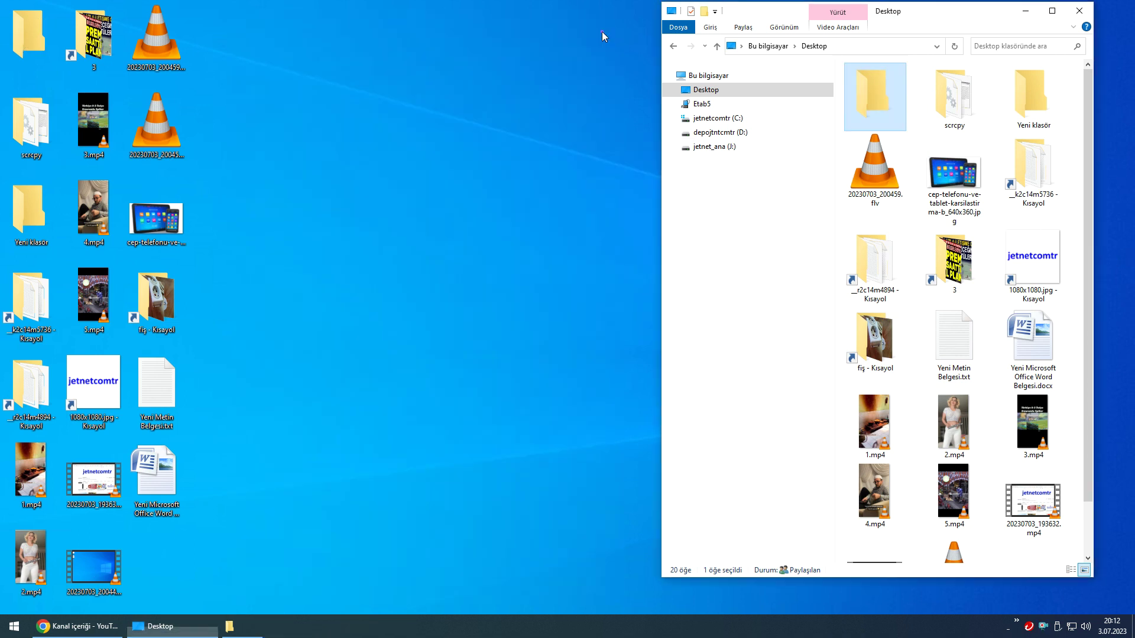
- Refresh the desktop and the Desktop folder's window to update the unnamed folder's icon
{"action": "right_click", "coordinate": [407, 153]}
{"action": "left_click", "coordinate": [436, 183]}
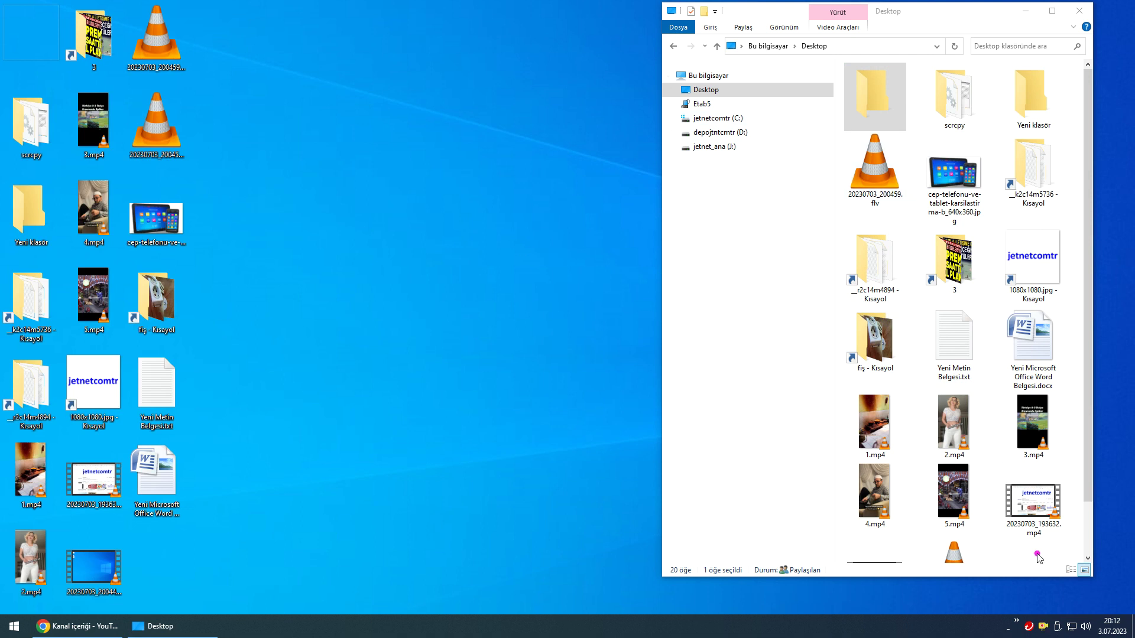
{"action": "right_click", "coordinate": [1017, 558]}
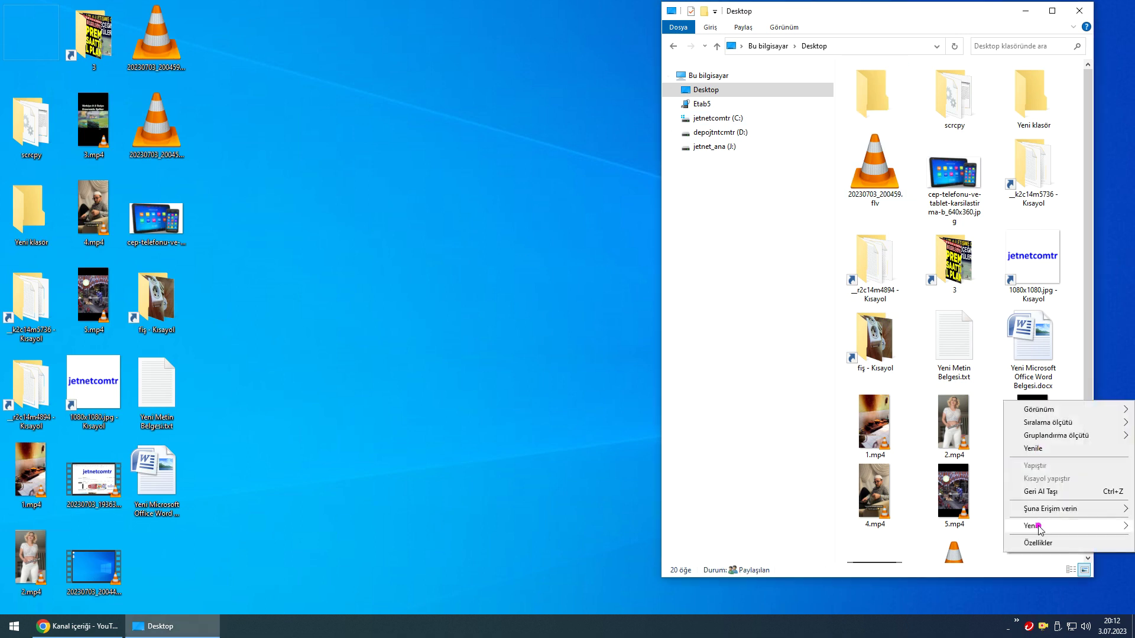
{"action": "left_click", "coordinate": [1064, 457]}
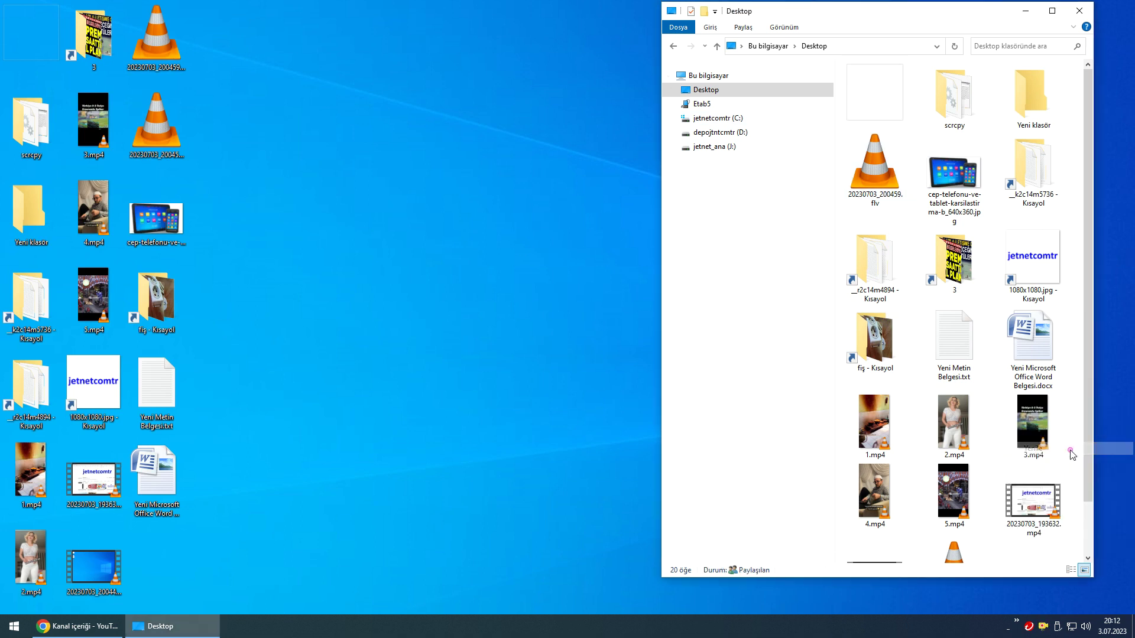
{"action": "left_click", "coordinate": [485, 260]}
{"action": "left_click", "coordinate": [959, 180]}
{"action": "left_click", "coordinate": [487, 216]}
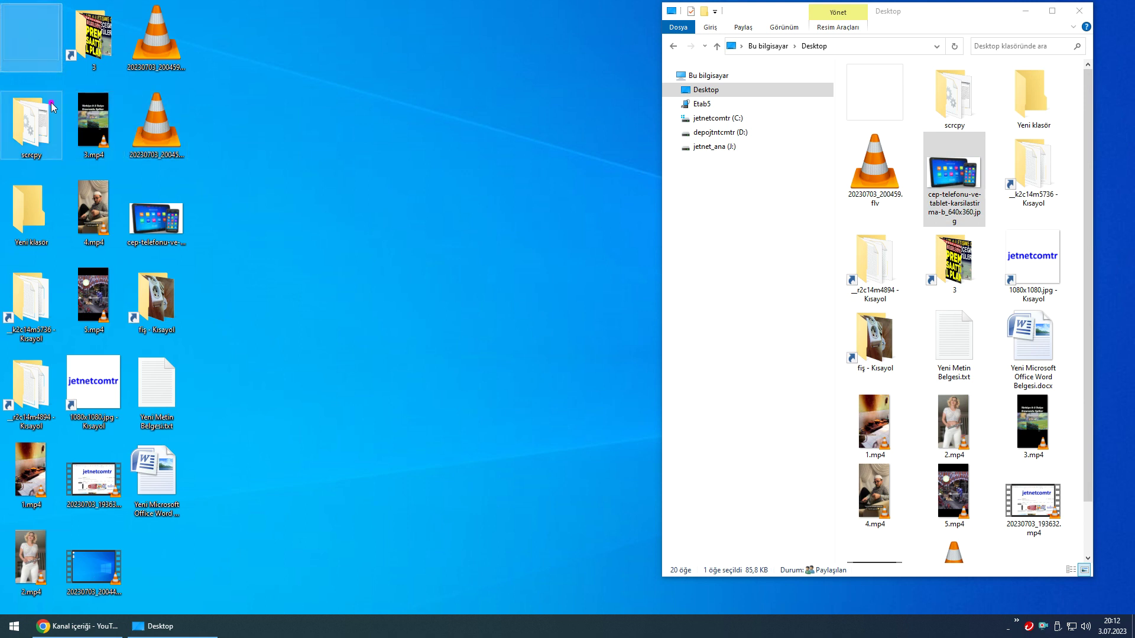
- Open the invisible folder from the desktop, view its files as extra large icons, and close its window
{"action": "double_click", "coordinate": [36, 36]}
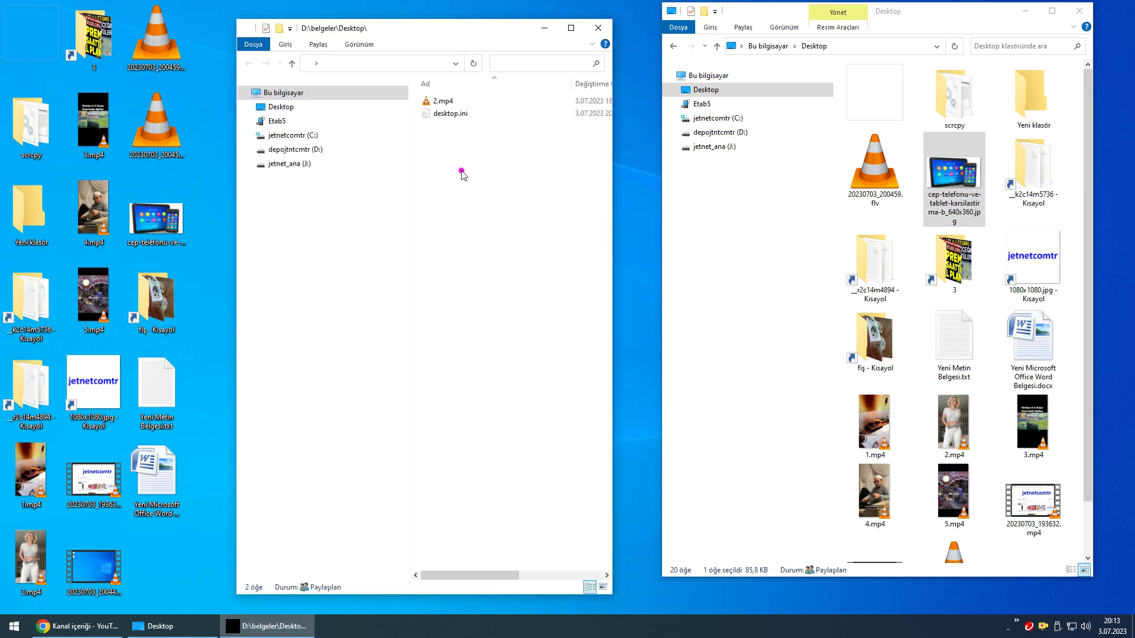
{"action": "right_click", "coordinate": [462, 174]}
{"action": "mouse_move", "coordinate": [532, 180]}
{"action": "left_click", "coordinate": [638, 180]}
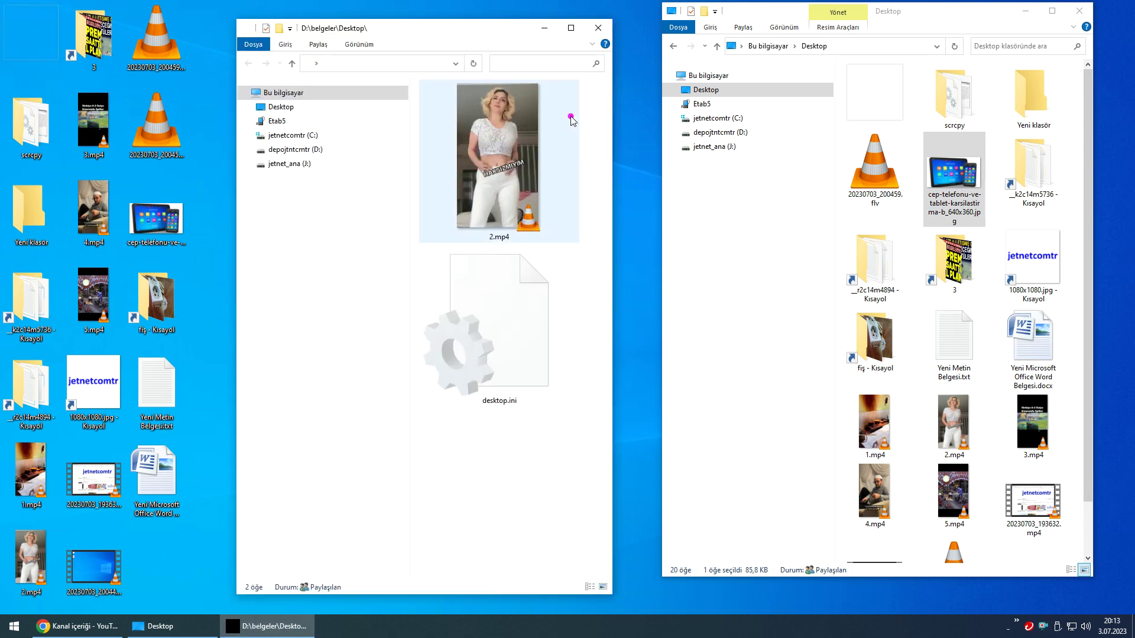
{"action": "left_click", "coordinate": [598, 28]}
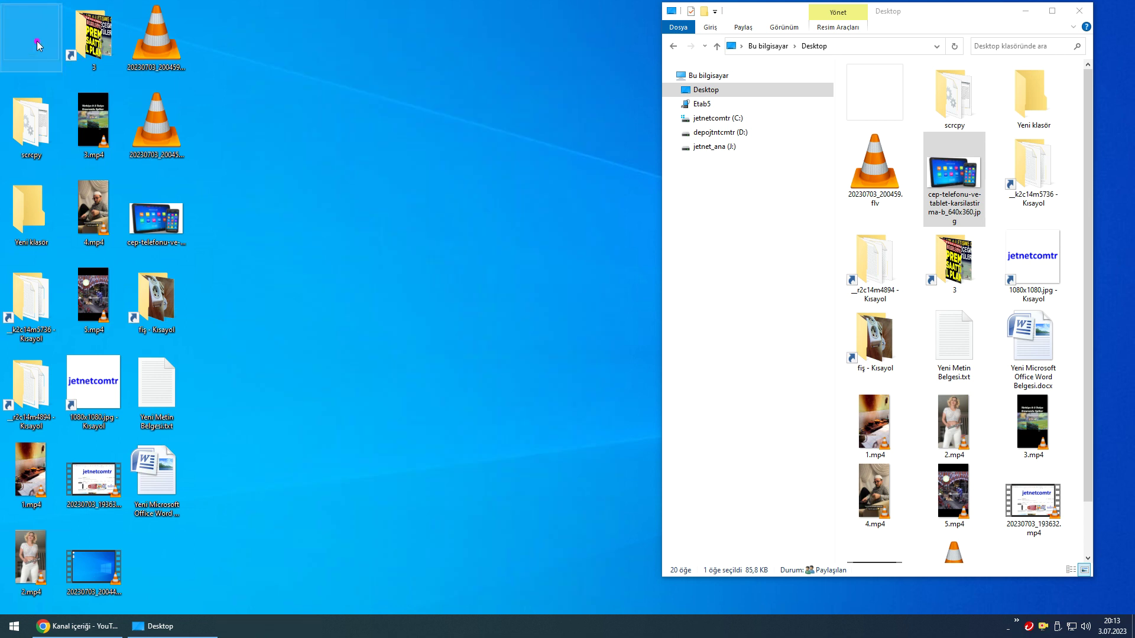
- Rename the invisible desktop folder as fdsfgsdgf
{"action": "left_click", "coordinate": [31, 34]}
{"action": "type", "text": "fdsfgsdgf"}
{"action": "key", "text": "Return"}
- Change the fdsfgsdgf folder's blank icon to the yellow folder icon in its properties and apply the change
{"action": "right_click", "coordinate": [40, 29]}
{"action": "left_click", "coordinate": [74, 278]}
{"action": "left_click", "coordinate": [205, 65]}
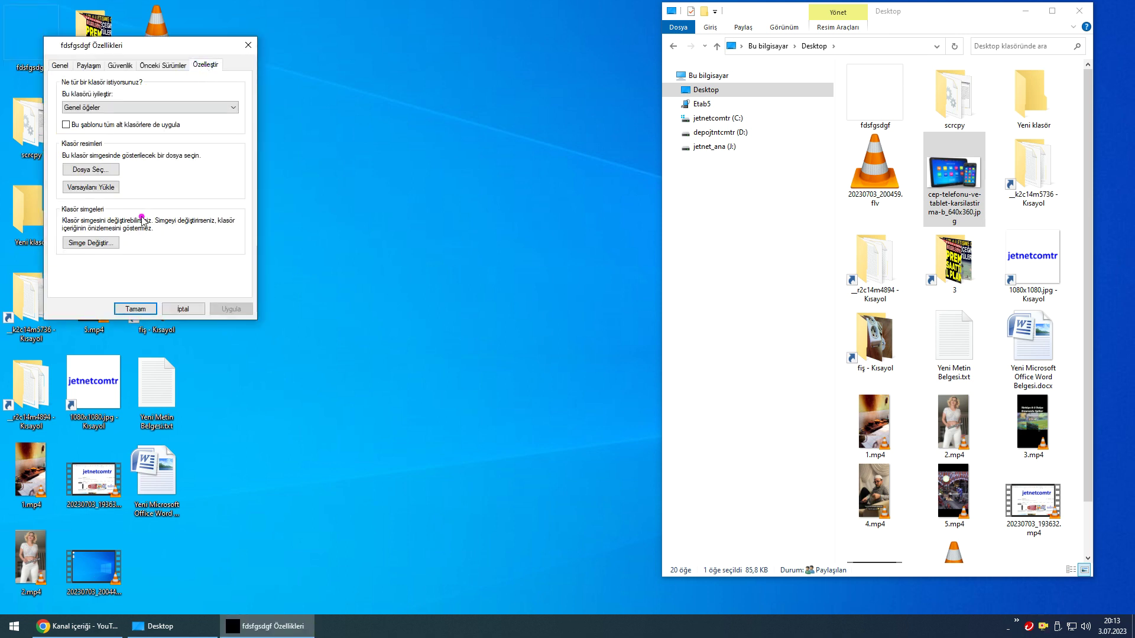
{"action": "left_click", "coordinate": [105, 243]}
{"action": "left_click", "coordinate": [126, 174]}
{"action": "left_click", "coordinate": [169, 290]}
{"action": "left_click", "coordinate": [136, 309]}
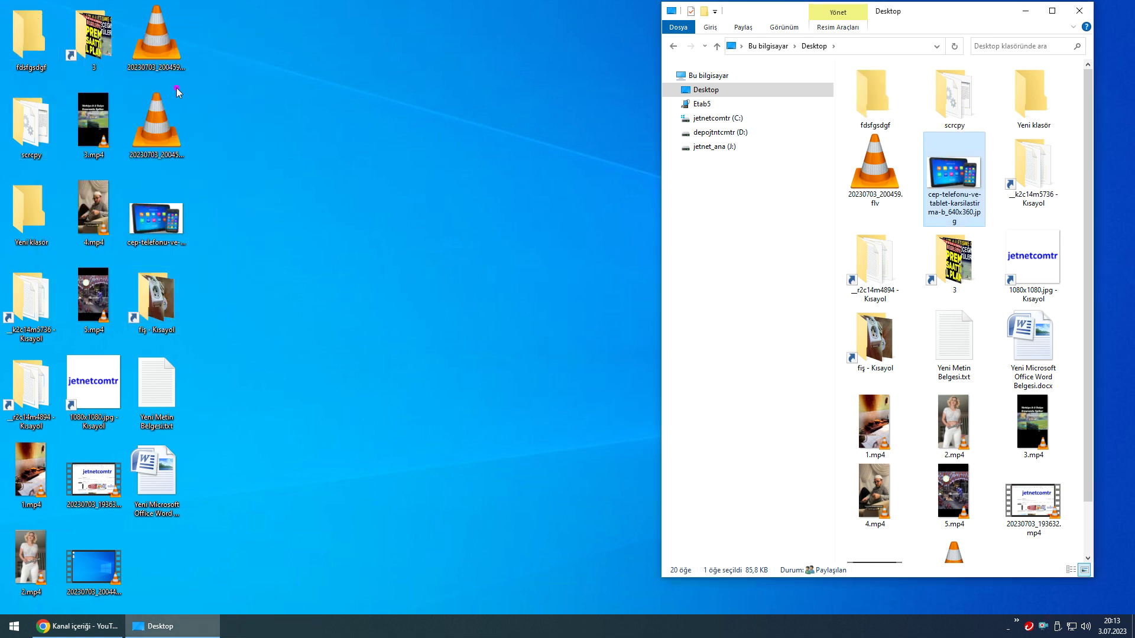
- Permanently delete desktop.ini from the fdsfgsdgf folder, close the folder's window and refresh the desktop
{"action": "double_click", "coordinate": [29, 35]}
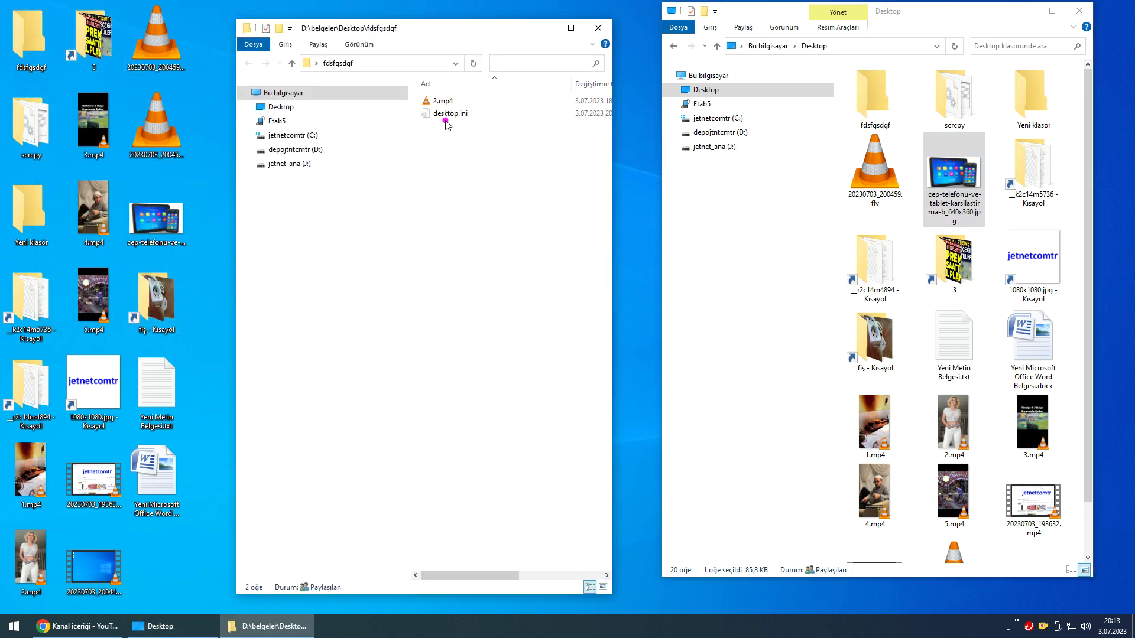
{"action": "left_click", "coordinate": [447, 114]}
{"action": "key", "text": "Delete"}
{"action": "left_click", "coordinate": [613, 362]}
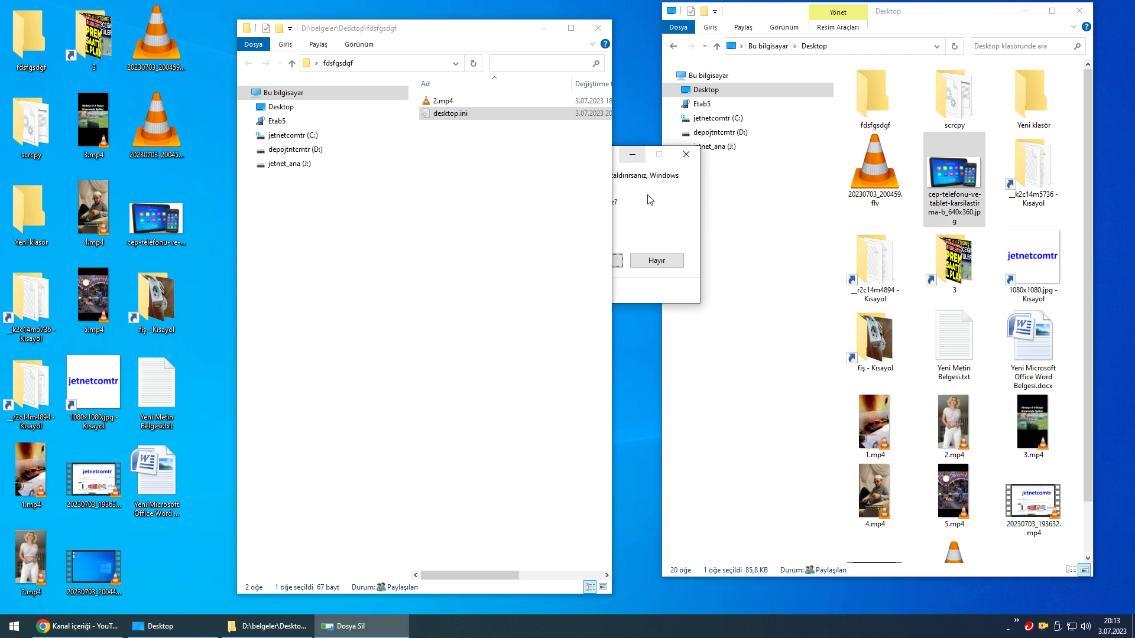
{"action": "left_click_drag", "start_coordinate": [522, 45], "coordinate": [402, 66]}
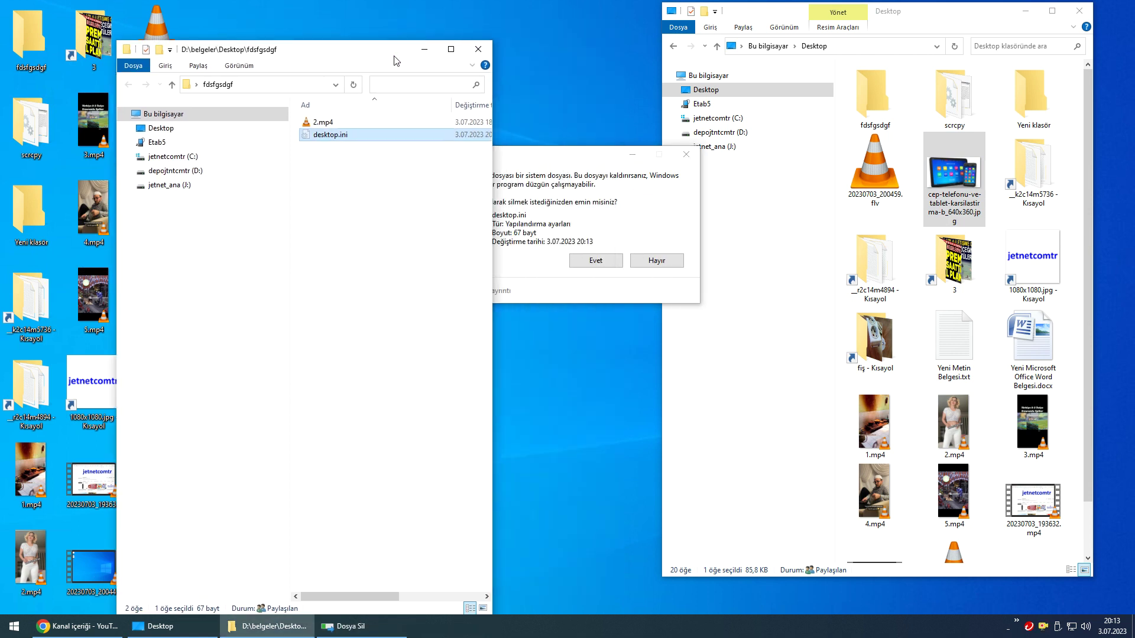
{"action": "left_click", "coordinate": [594, 263]}
{"action": "left_click", "coordinate": [478, 49]}
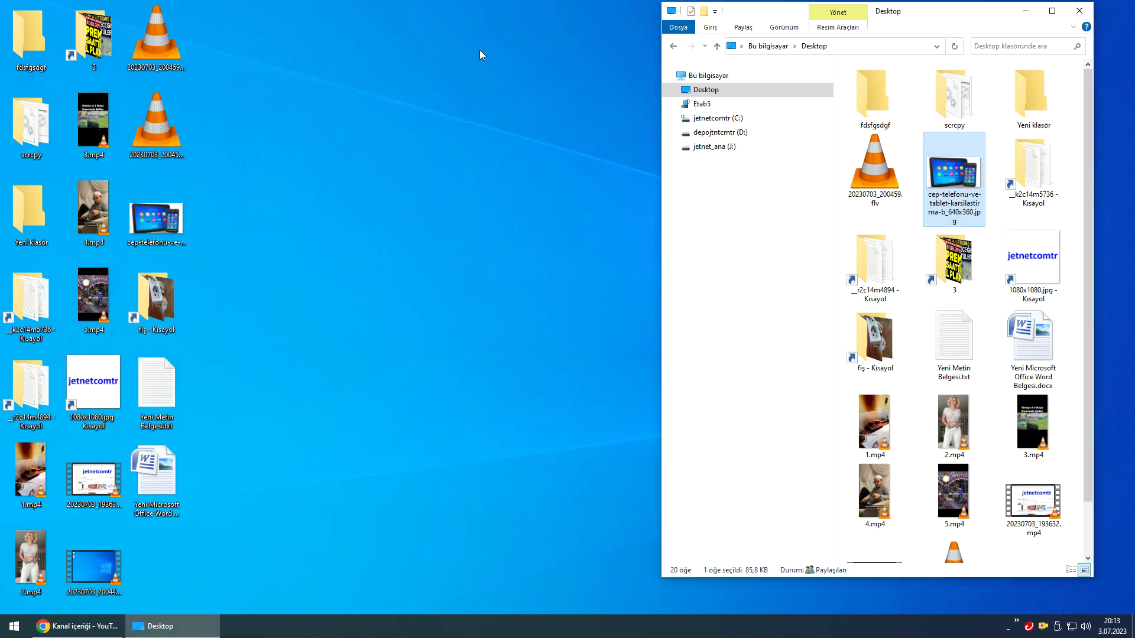
{"action": "right_click", "coordinate": [37, 46]}
{"action": "left_click", "coordinate": [278, 213]}
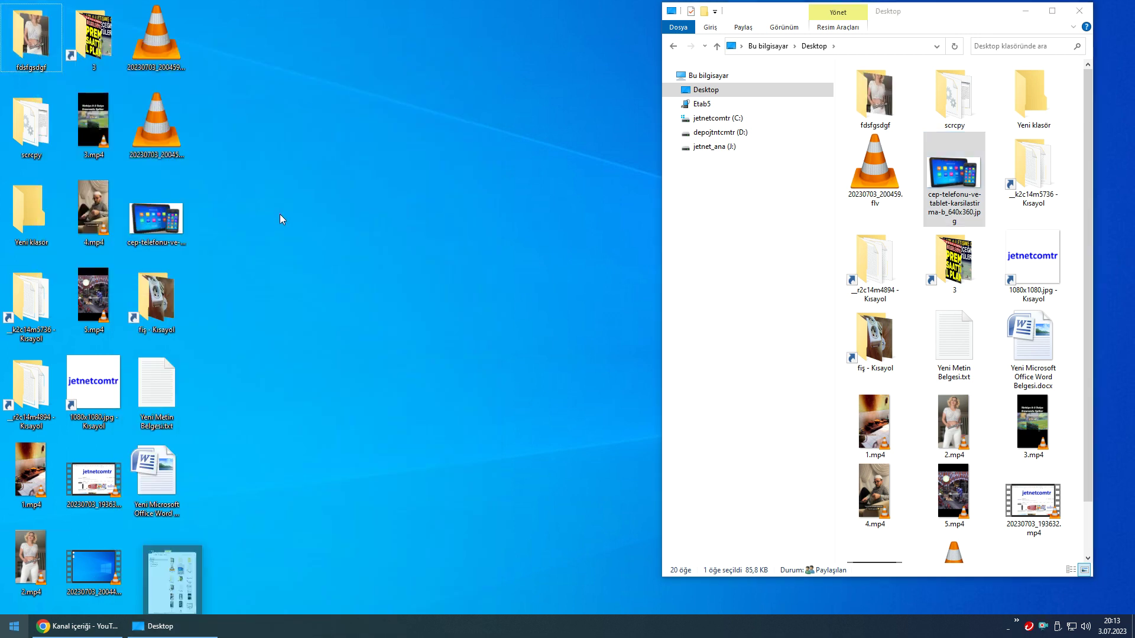
- Switch to Chrome and open the youtube.com/jetnetcomtr/videos page in a new tab
{"action": "left_click", "coordinate": [65, 628]}
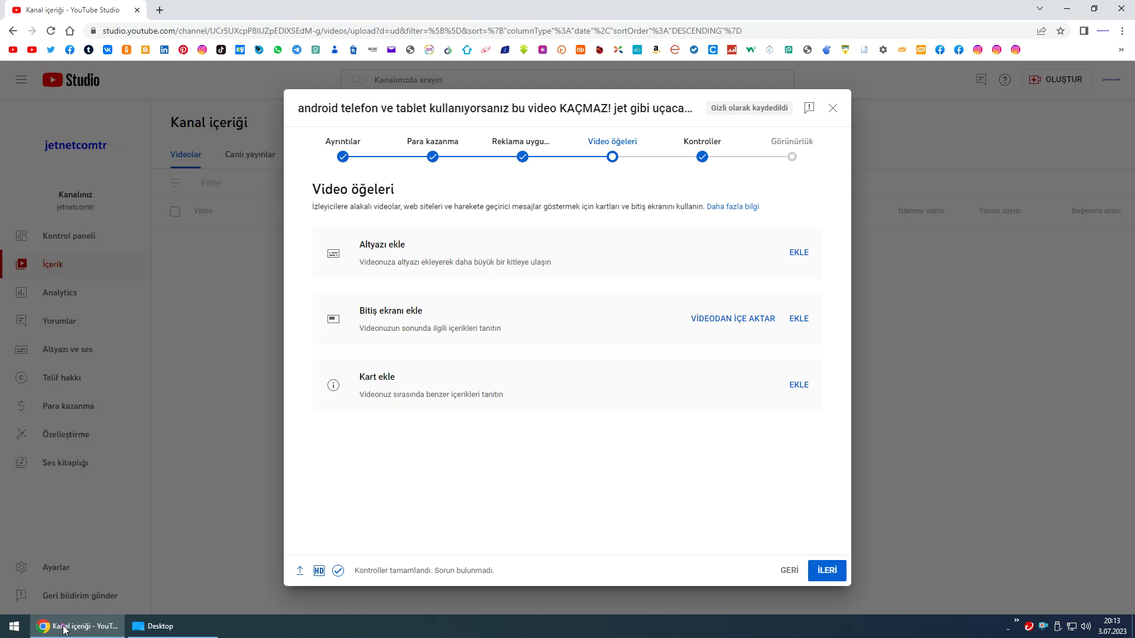
{"action": "left_click", "coordinate": [159, 10]}
{"action": "left_click", "coordinate": [33, 52]}
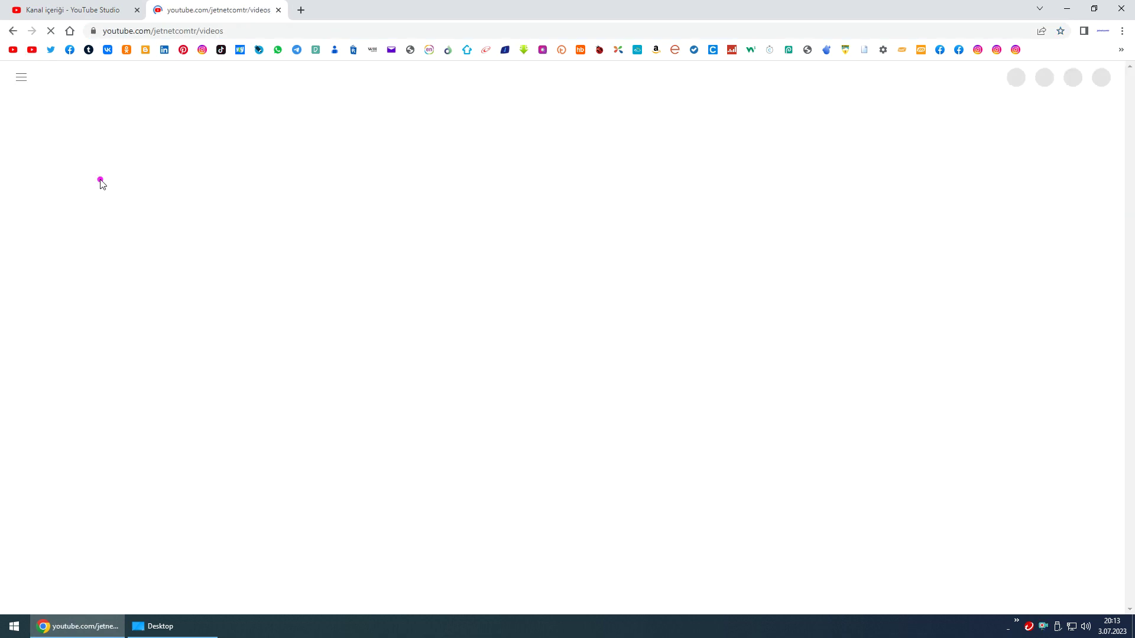